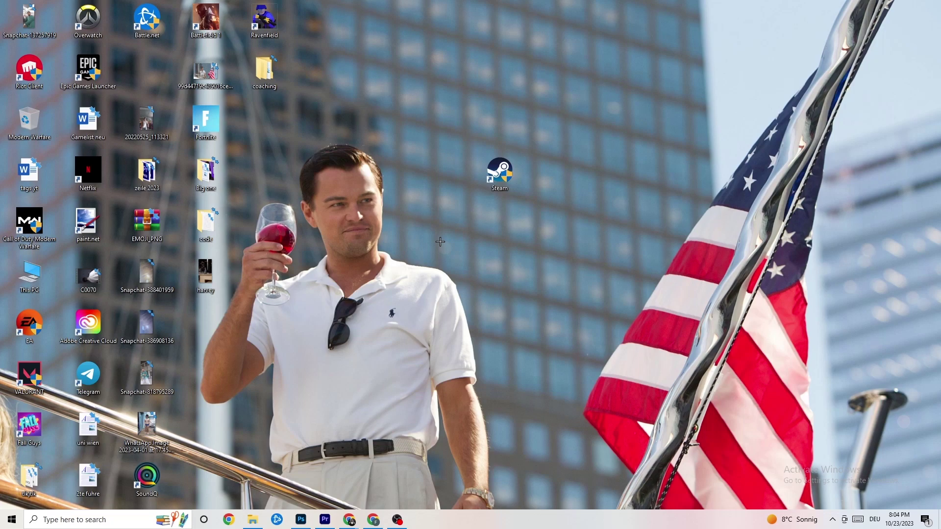
Examine the compatibility settings in the Steam shortcut's properties, including the compatibility mode choices, and accept the dialog.
left_click_drag(499, 172, 439, 213)
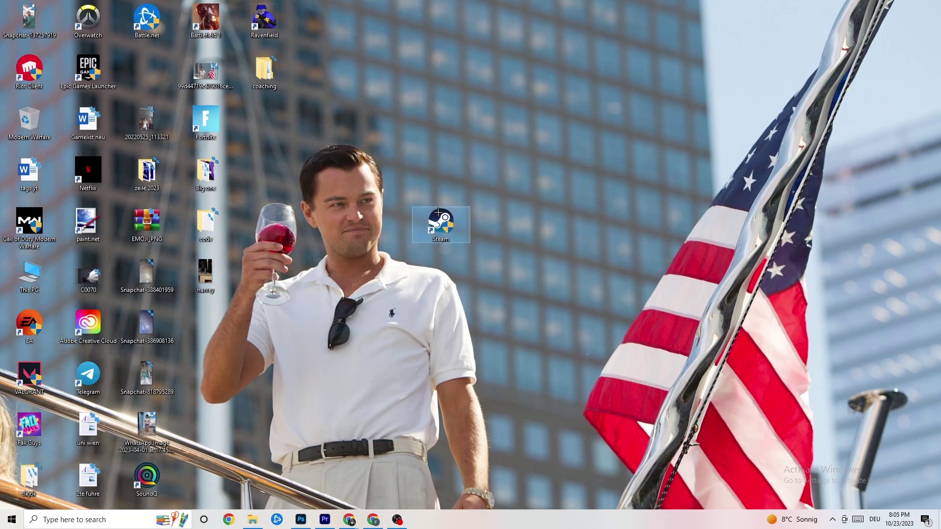
right_click(444, 227)
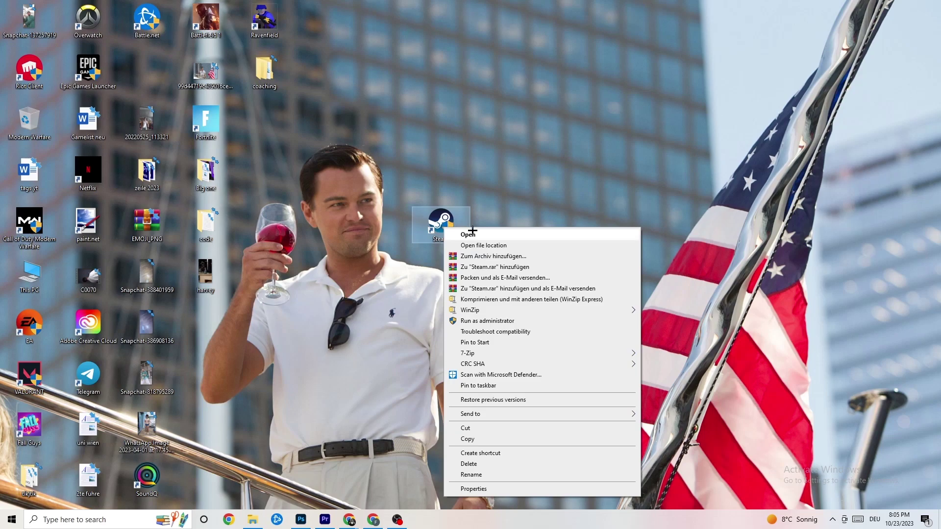
left_click(502, 489)
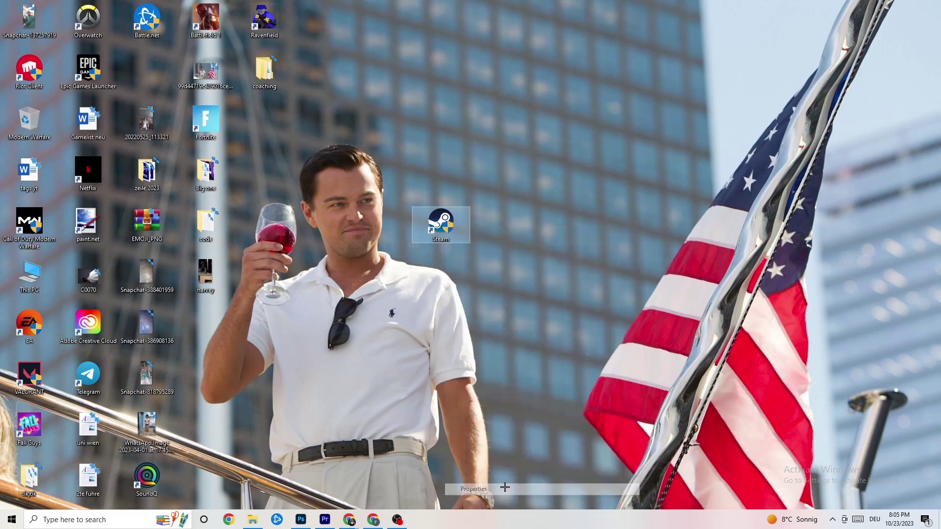
left_click_drag(516, 235, 442, 131)
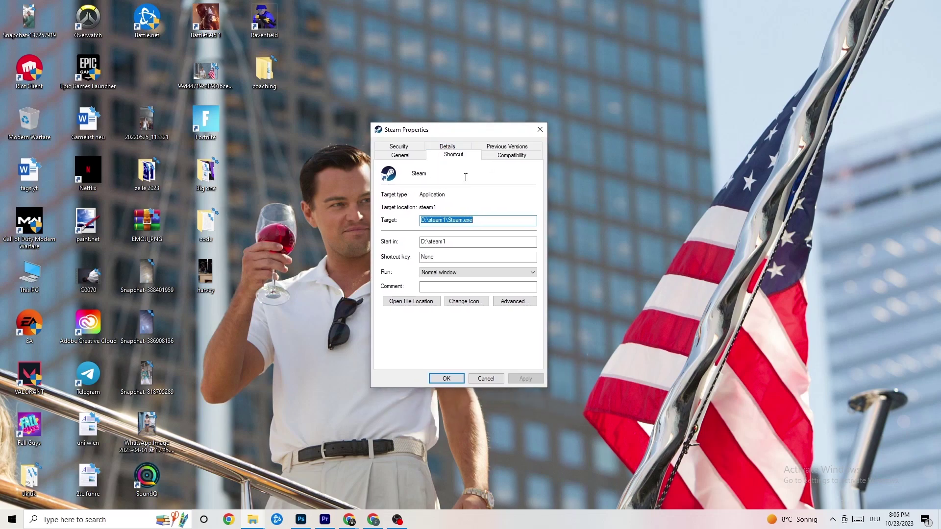
left_click(509, 154)
left_click_drag(474, 135, 453, 70)
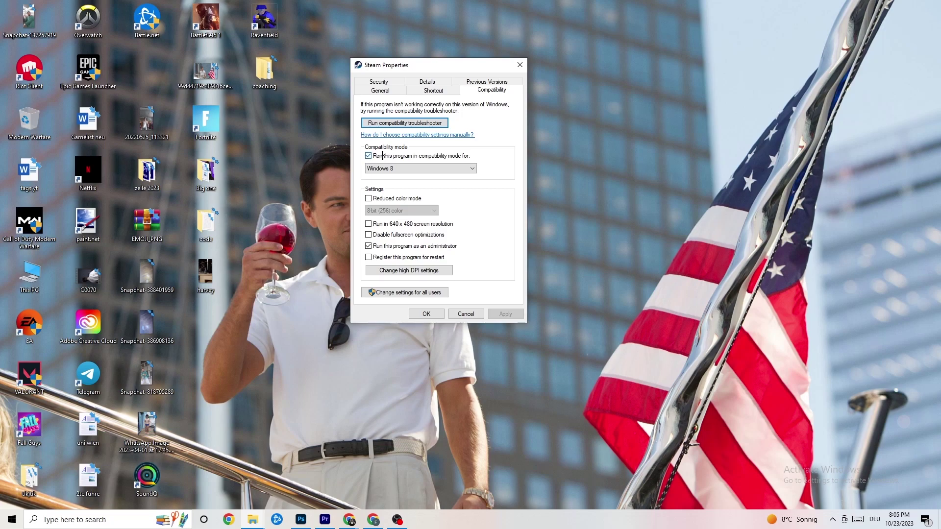
left_click(468, 166)
left_click(486, 160)
left_click(427, 313)
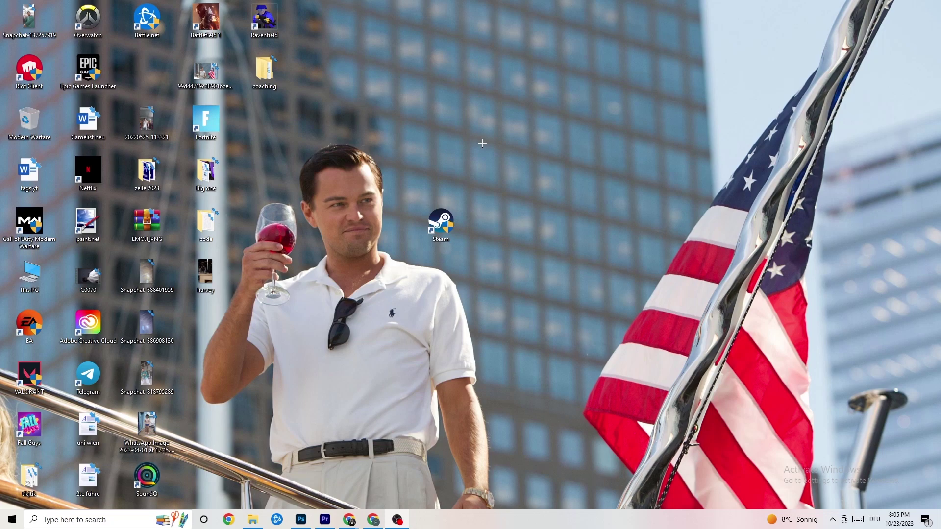
left_click_drag(452, 225, 439, 132)
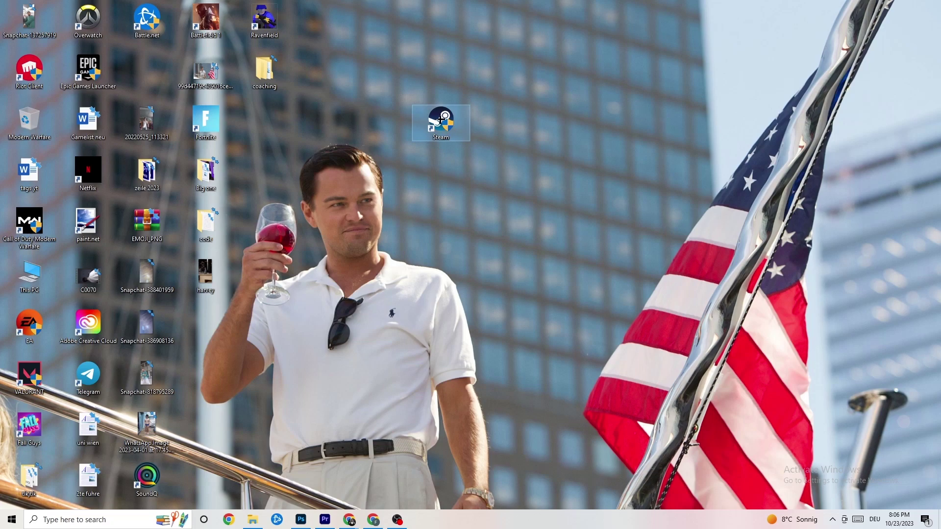
left_click_drag(440, 119, 382, 171)
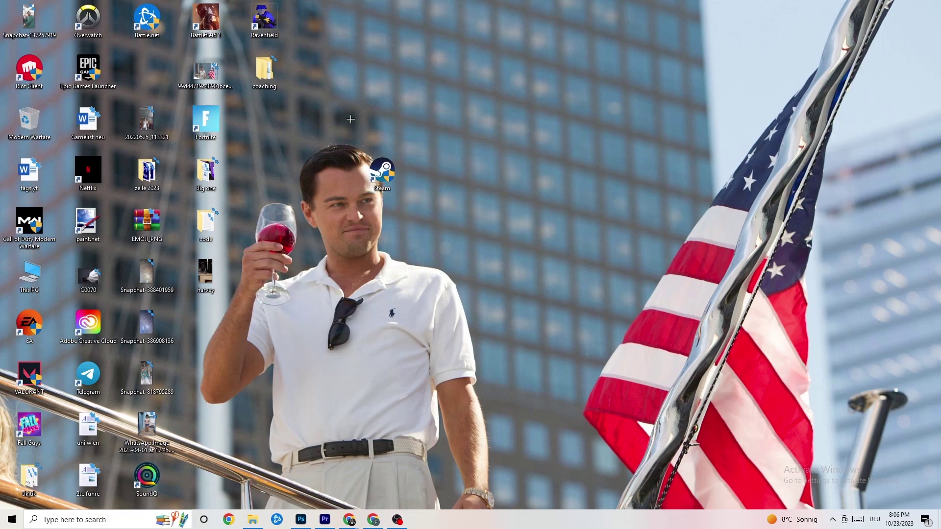
left_click_drag(382, 171, 439, 148)
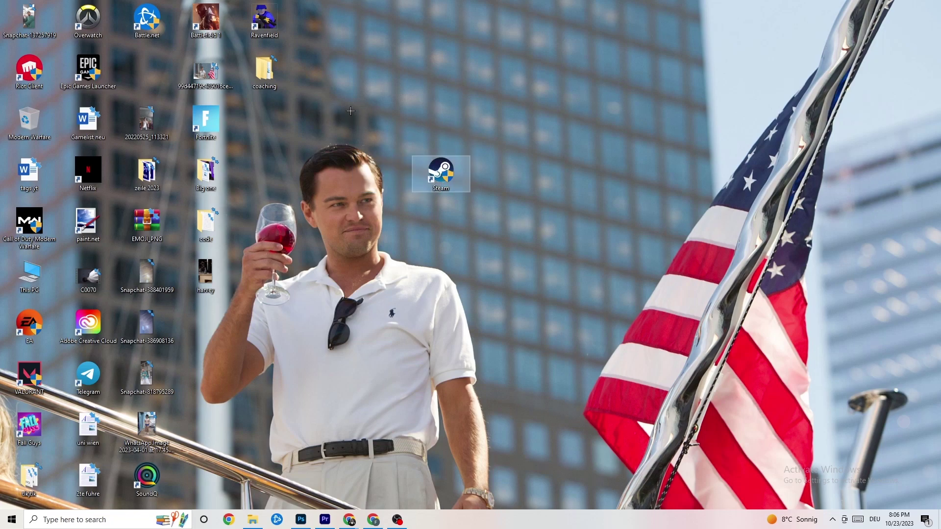
Check the Steam shortcut's compatibility settings again, close its properties, and place the shortcut directly below Battle.net on the desktop.
right_click(438, 186)
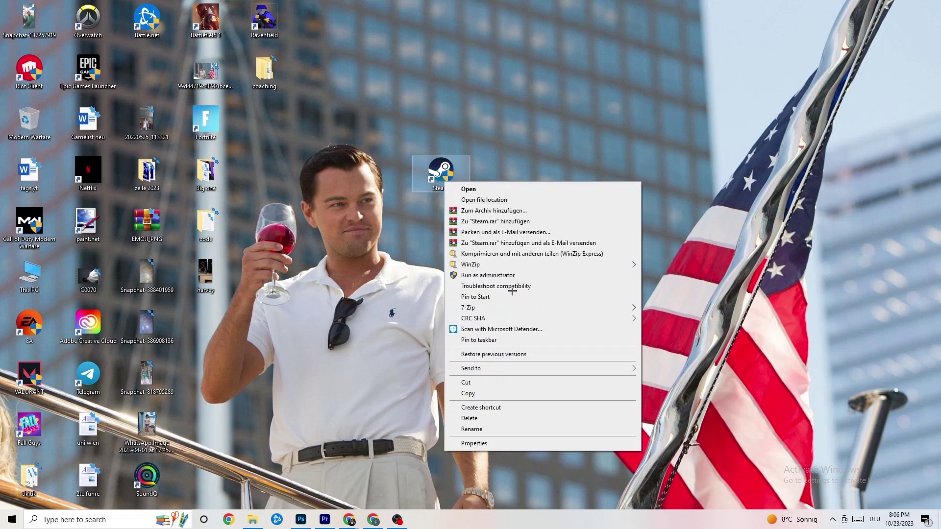
left_click(492, 443)
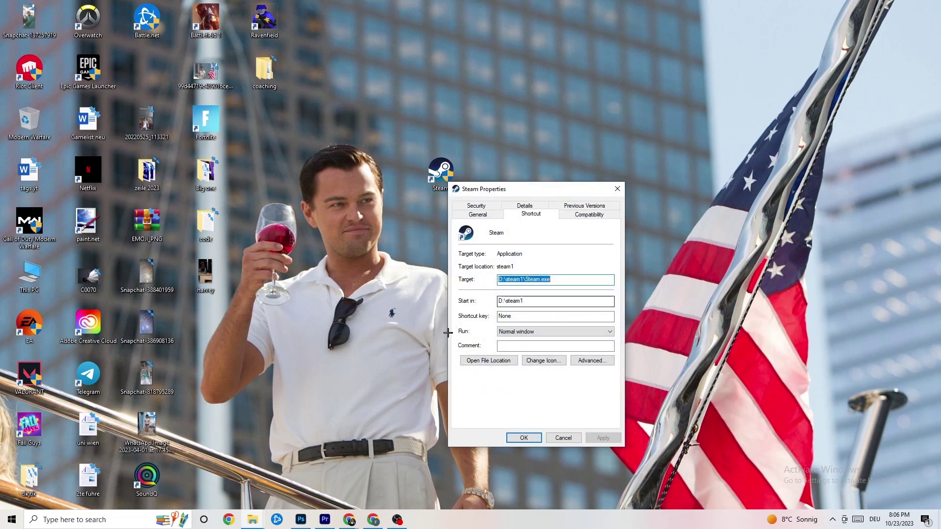
left_click(589, 214)
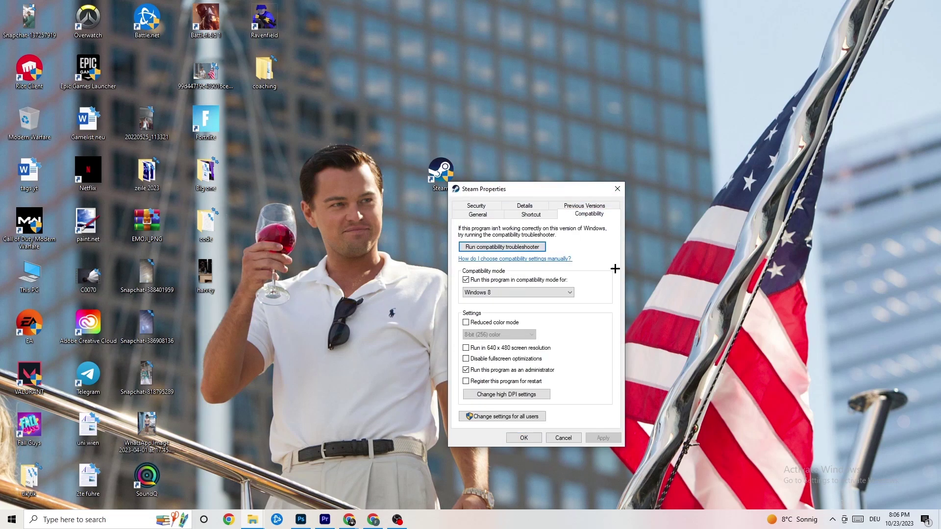
left_click(617, 188)
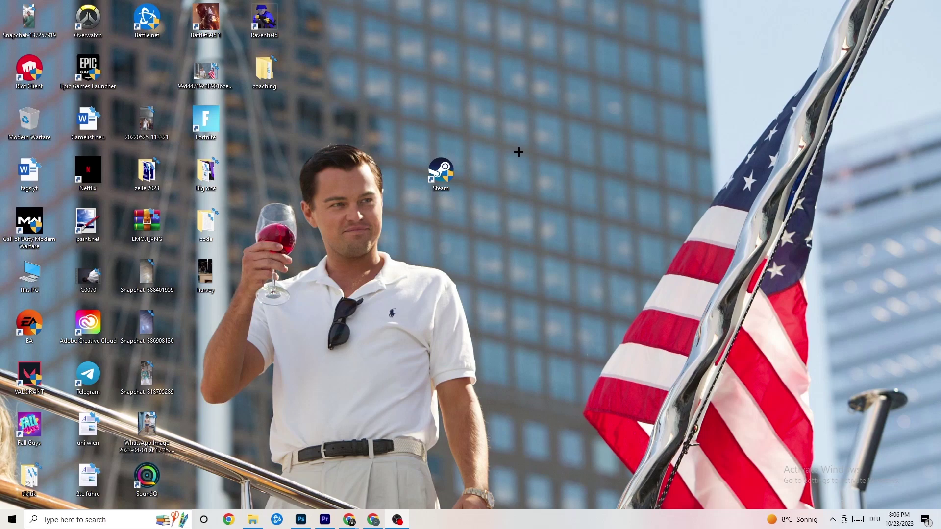
left_click_drag(440, 171, 404, 110)
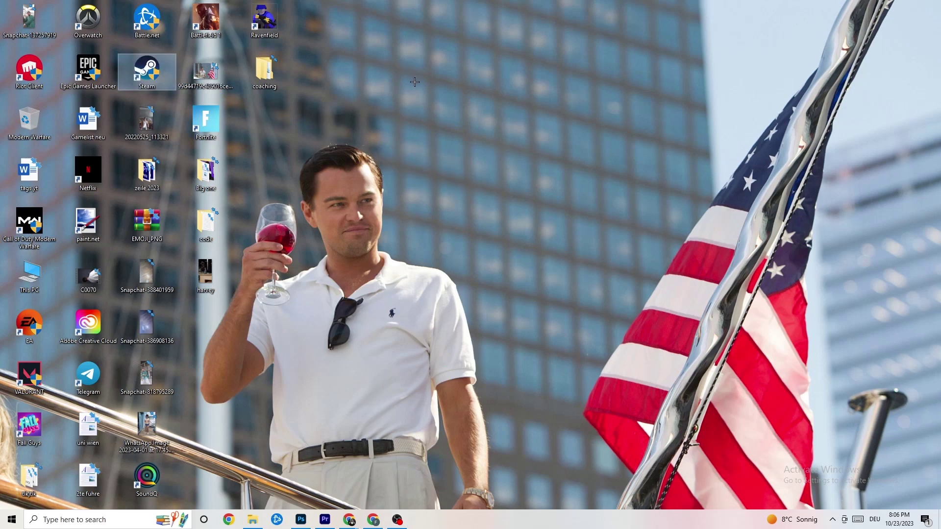
left_click(457, 96)
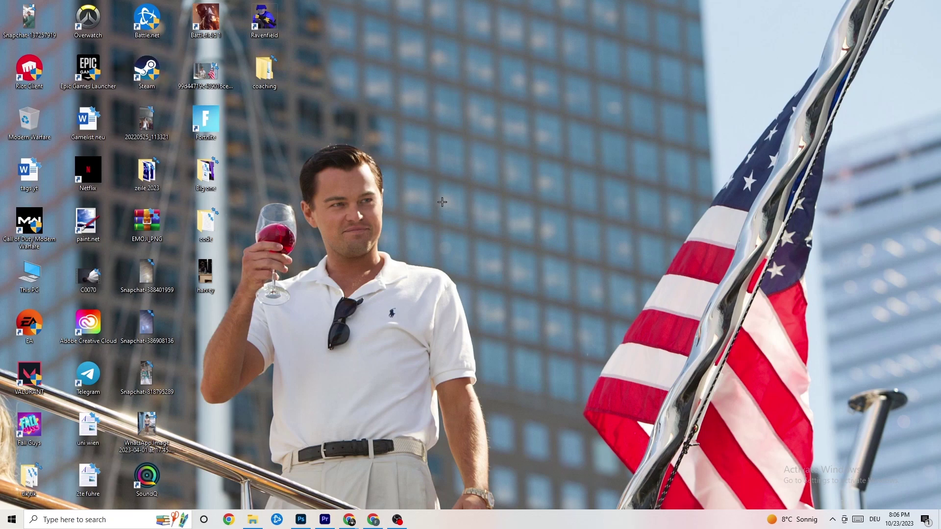
Open Task Manager and have its window fill the whole screen.
right_click(446, 524)
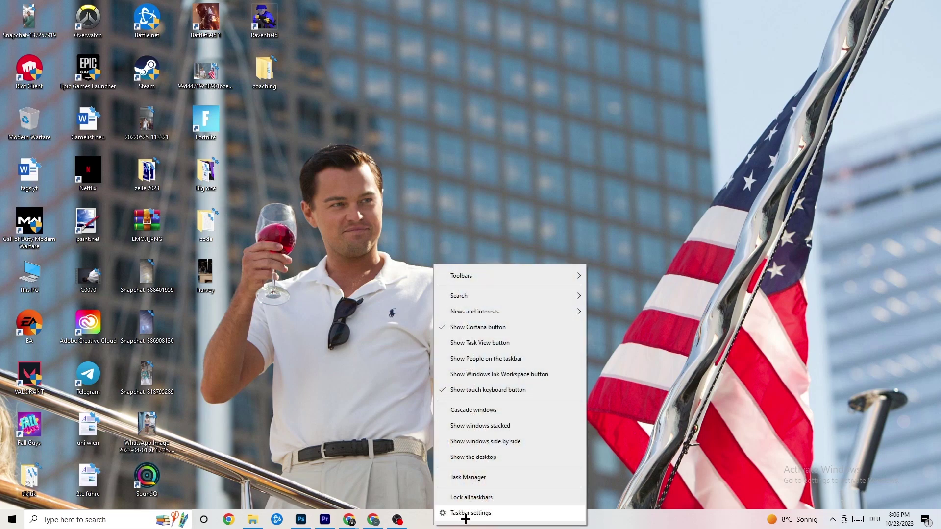
left_click(480, 478)
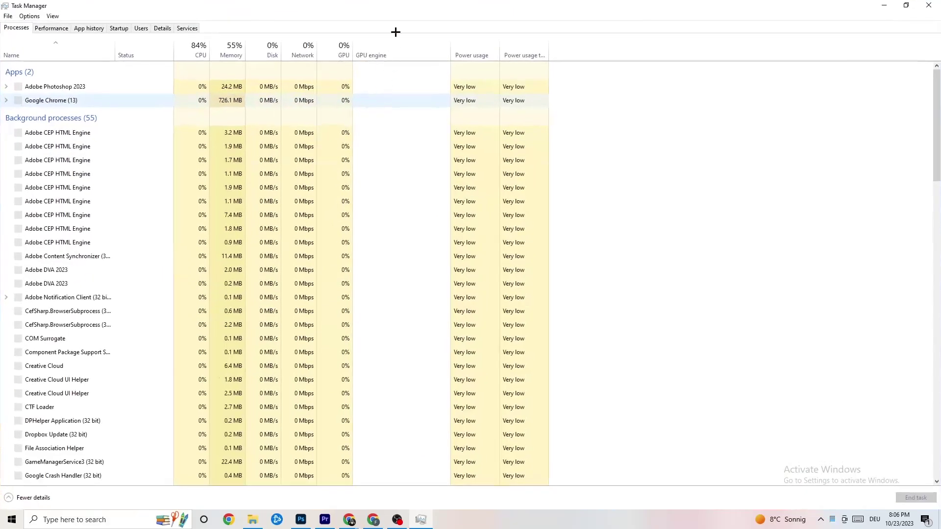
left_click_drag(395, 6, 405, 37)
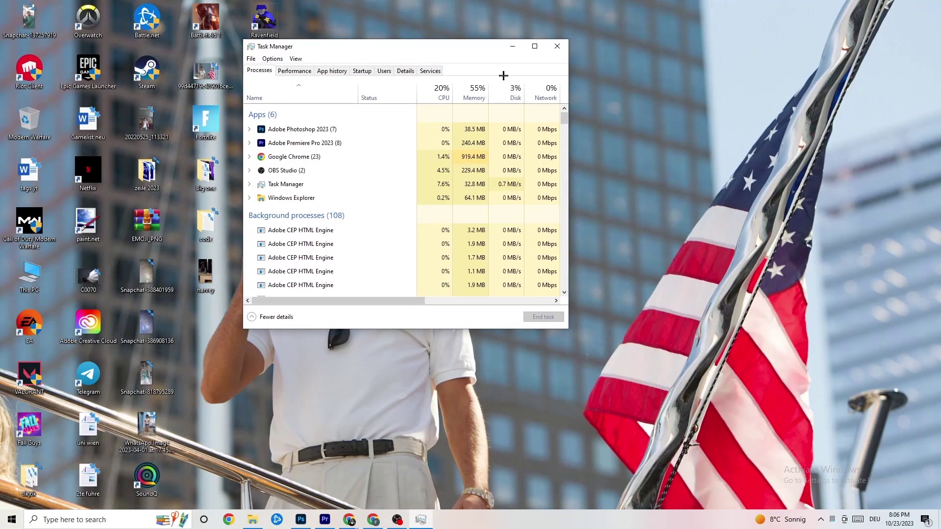
left_click(534, 47)
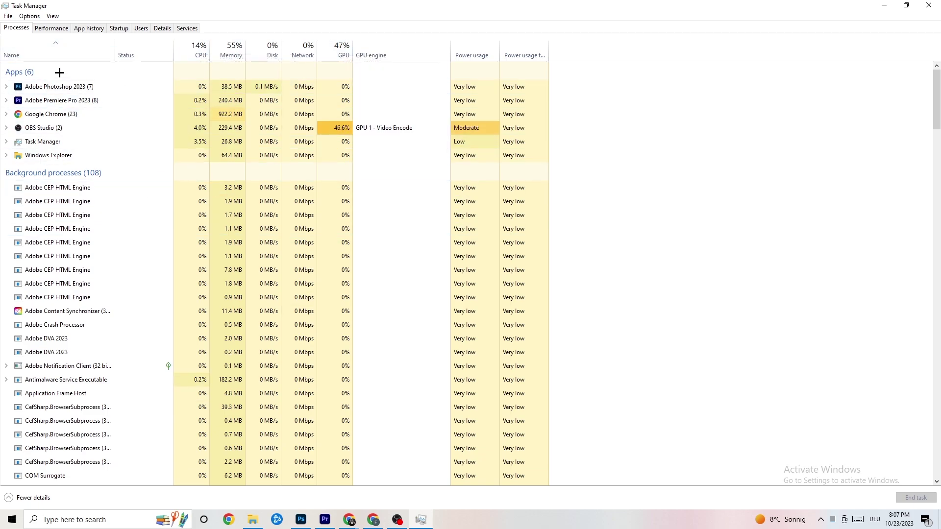
Look through the running processes and end the Adobe Photoshop 2023 task.
scroll(124, 271, "down", 8)
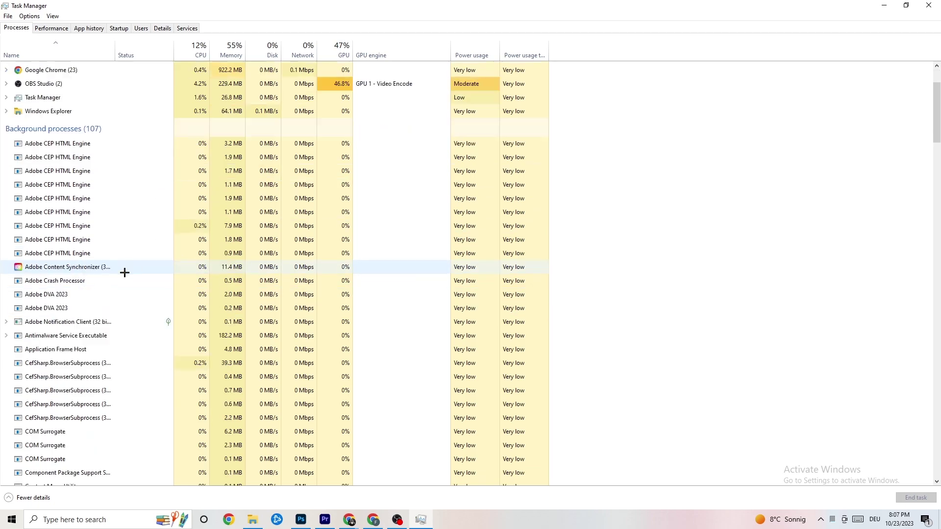
scroll(124, 257, "down", 8)
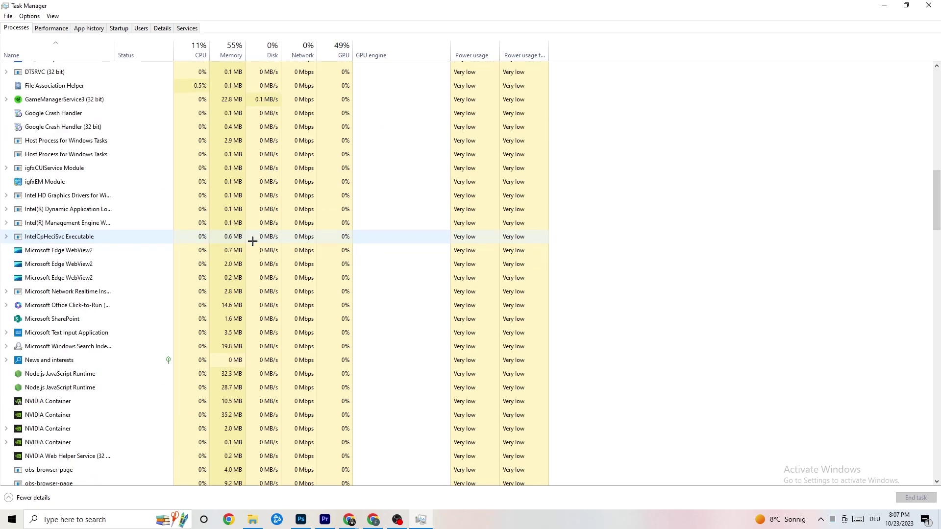
scroll(258, 242, "up", 16)
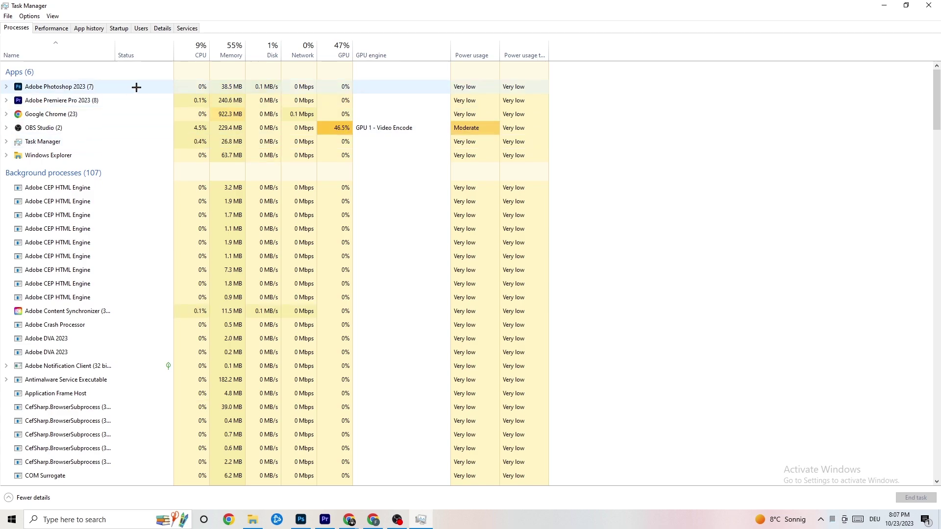
right_click(242, 87)
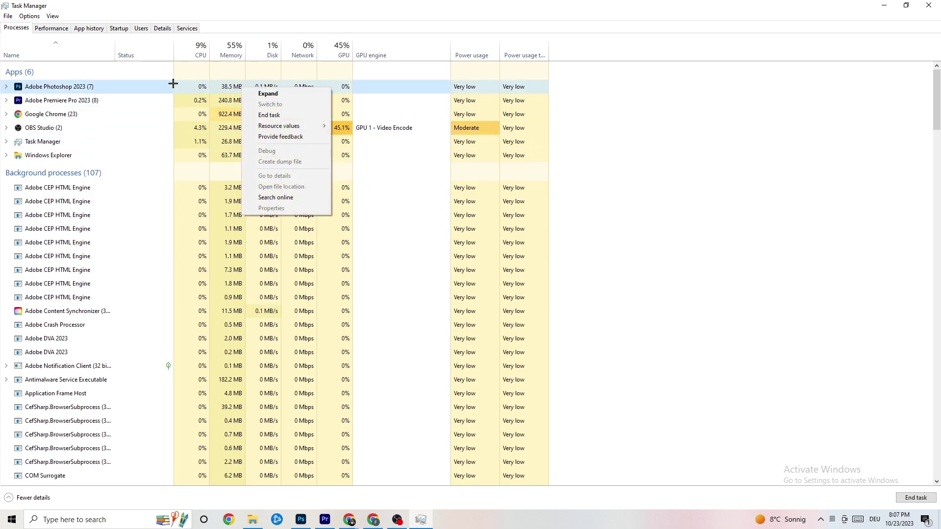
right_click(129, 91)
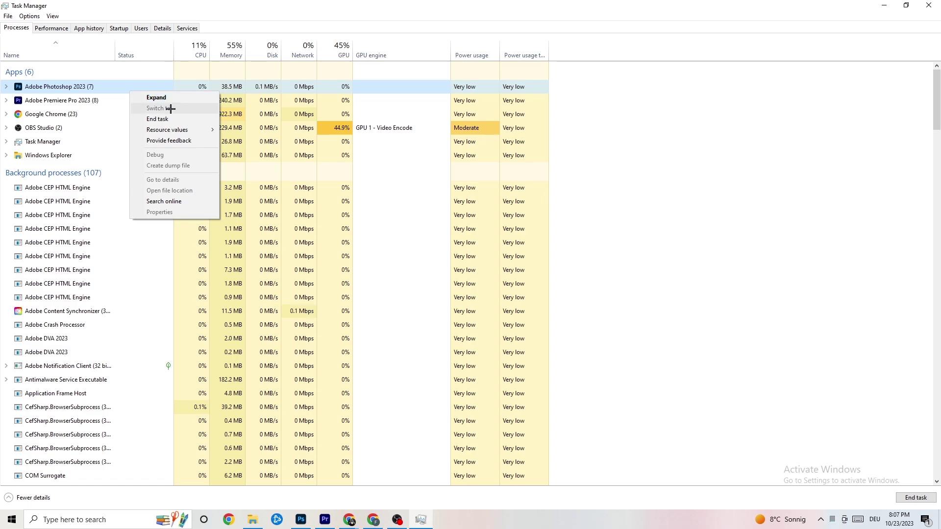
left_click(187, 118)
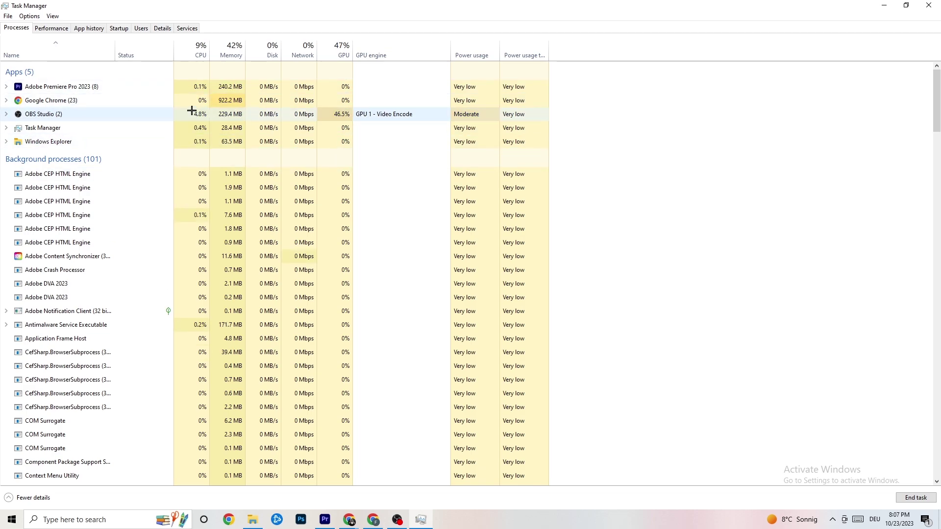
mouse_move(330, 6)
left_mouse_down()
mouse_move(330, 44)
mouse_move(332, 2)
left_mouse_up()
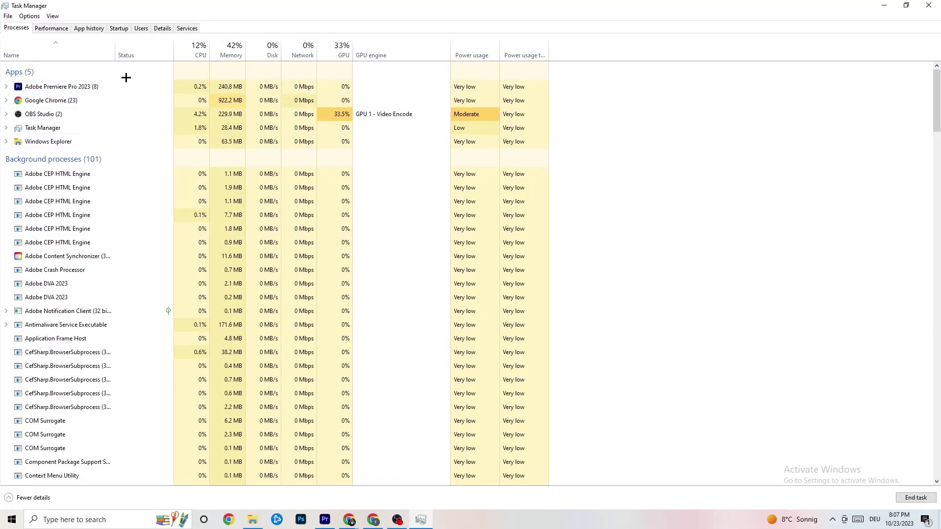
right_click(94, 85)
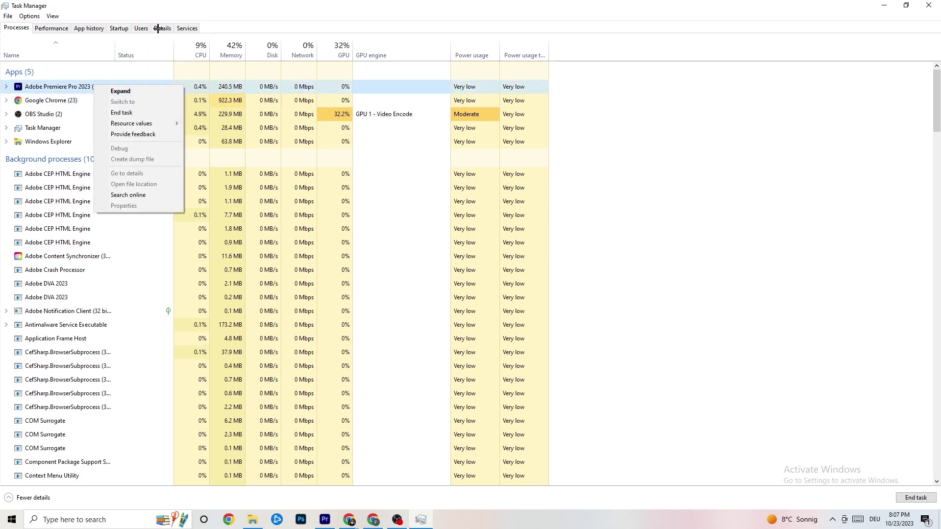
left_click(58, 28)
left_click(81, 28)
left_click(115, 28)
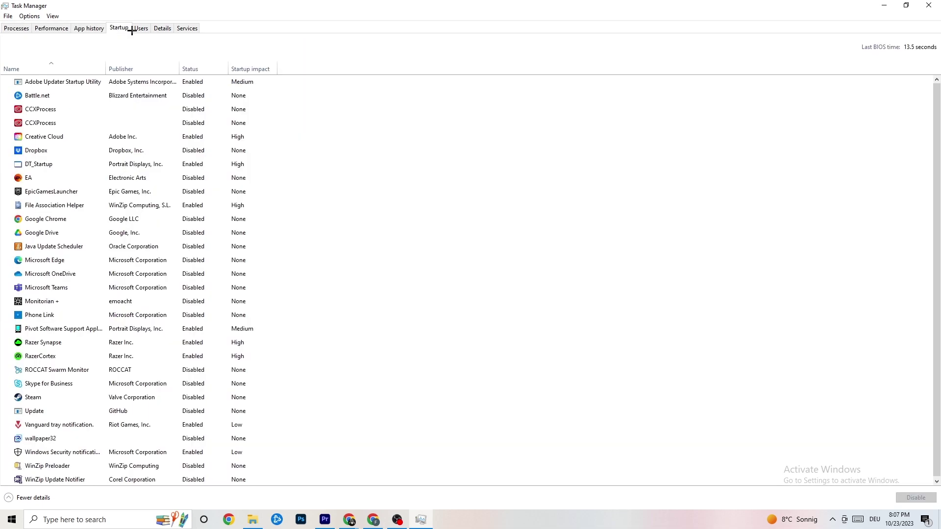
left_click(141, 29)
left_click(163, 29)
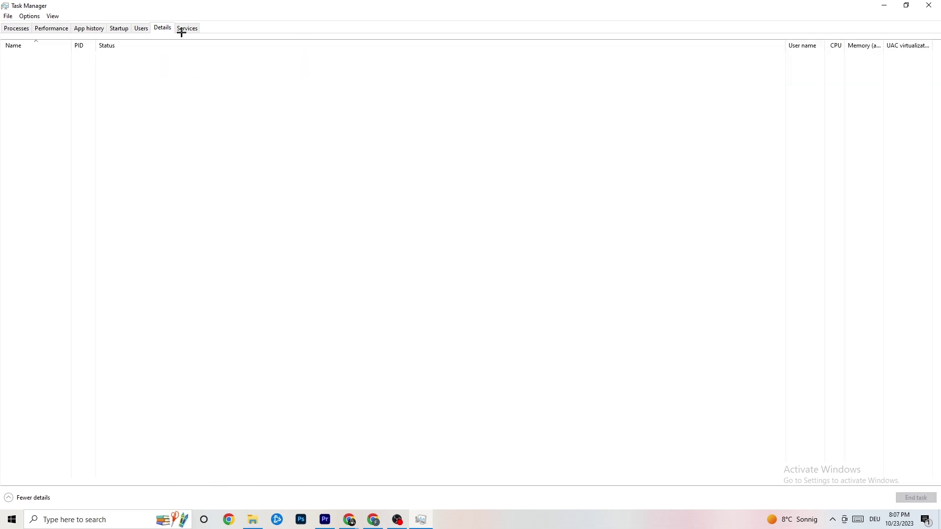
left_click(14, 29)
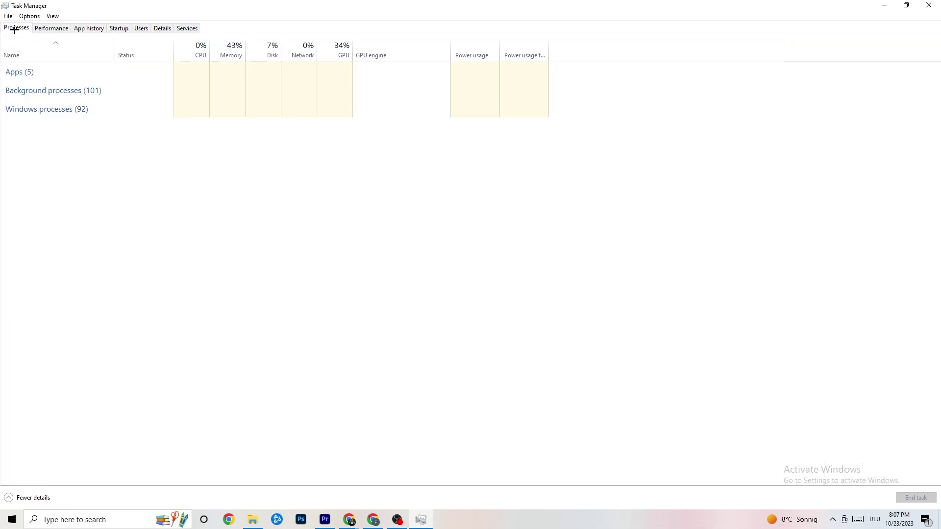
Display the priority options for the Adobe Premiere Pro process in the detailed process list.
left_click(162, 29)
right_click(78, 76)
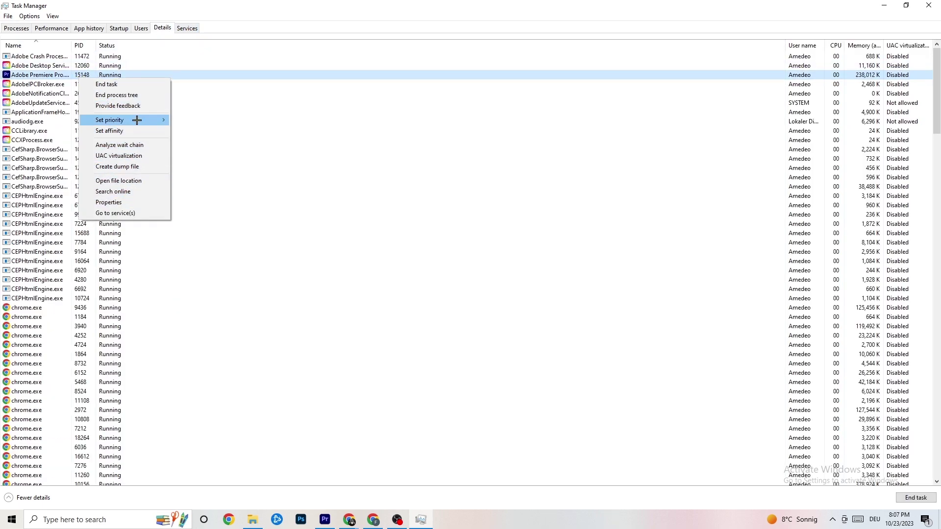
left_click(22, 29)
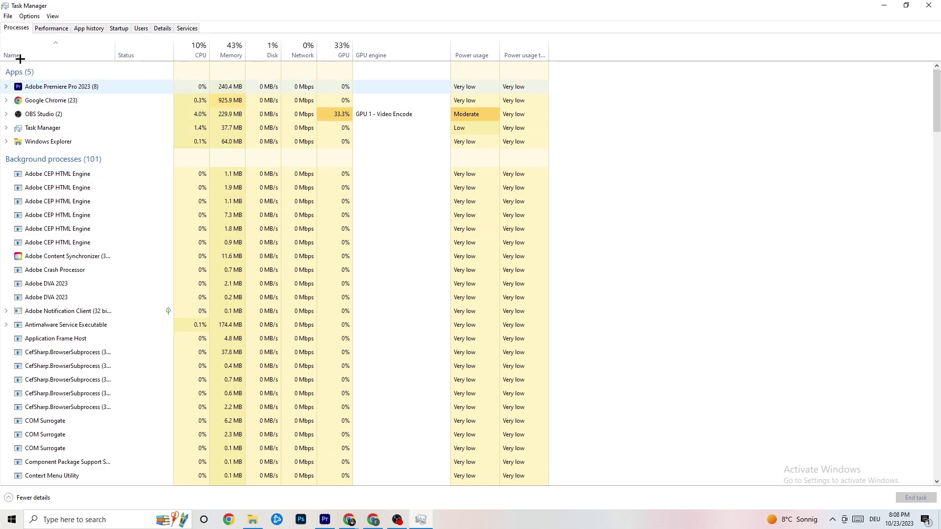
left_click(163, 28)
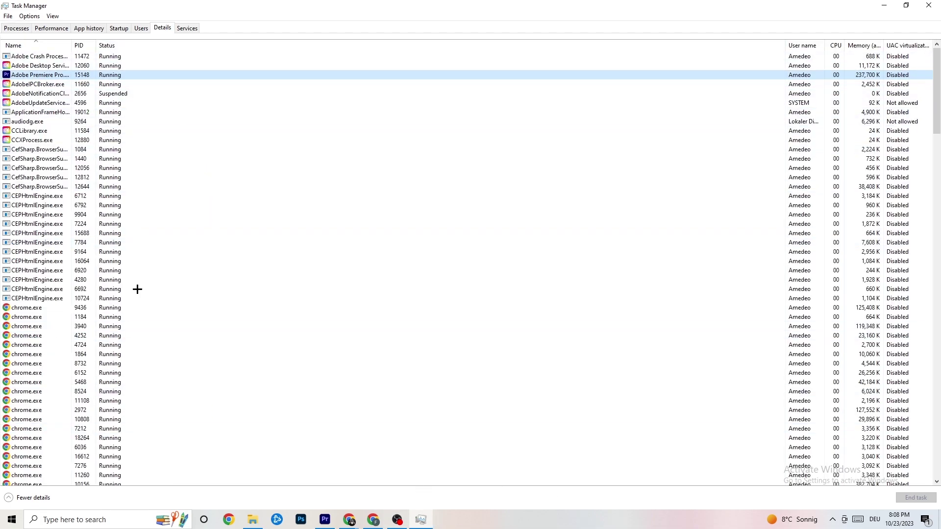
right_click(106, 76)
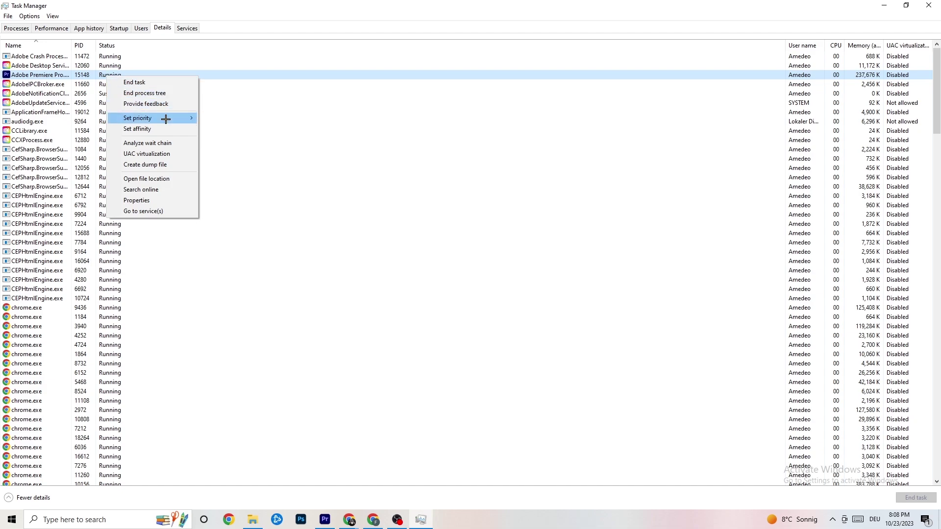
mouse_move(165, 119)
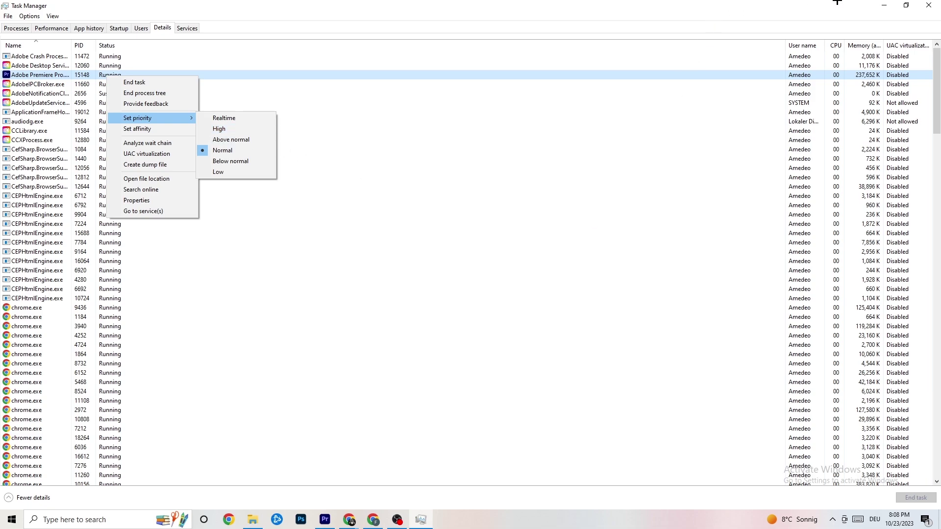
Review the startup apps, display the available options for Adobe Updater Startup Utility, and close Task Manager.
left_click(225, 57)
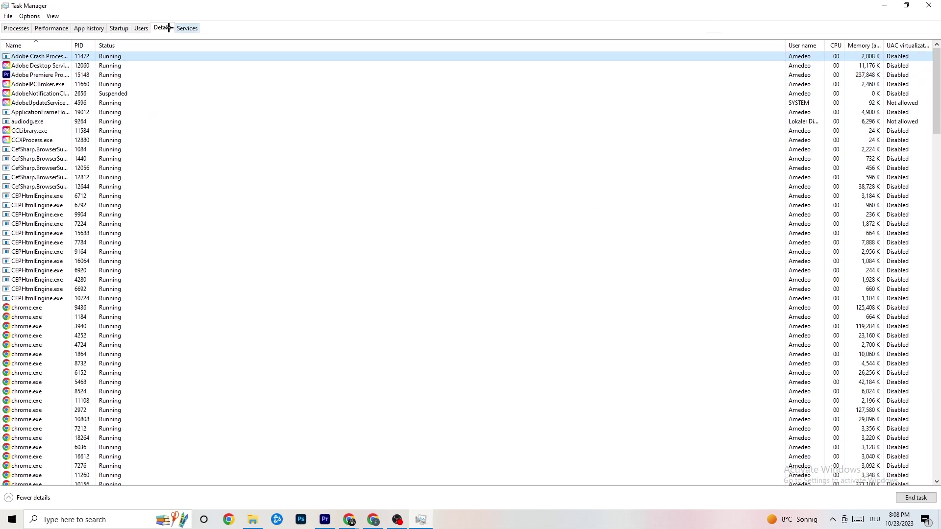
left_click(119, 28)
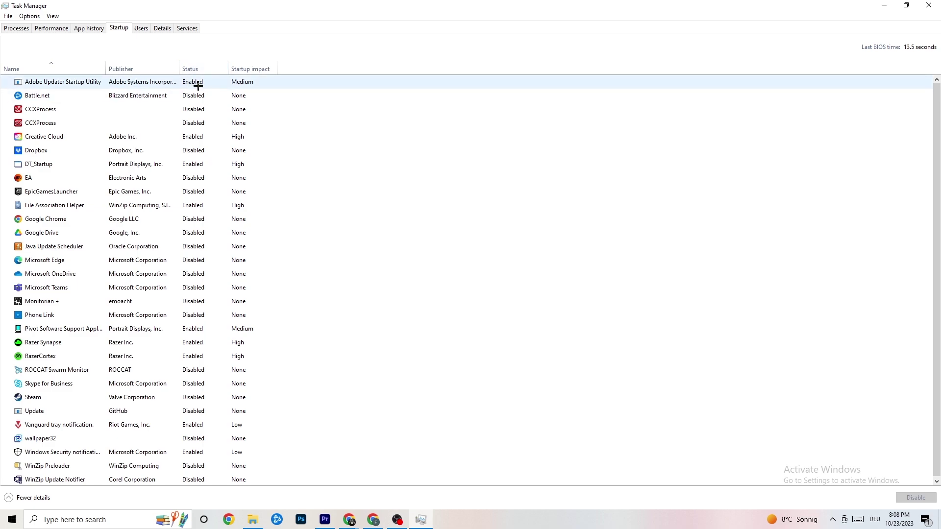
left_click(200, 83)
right_click(204, 87)
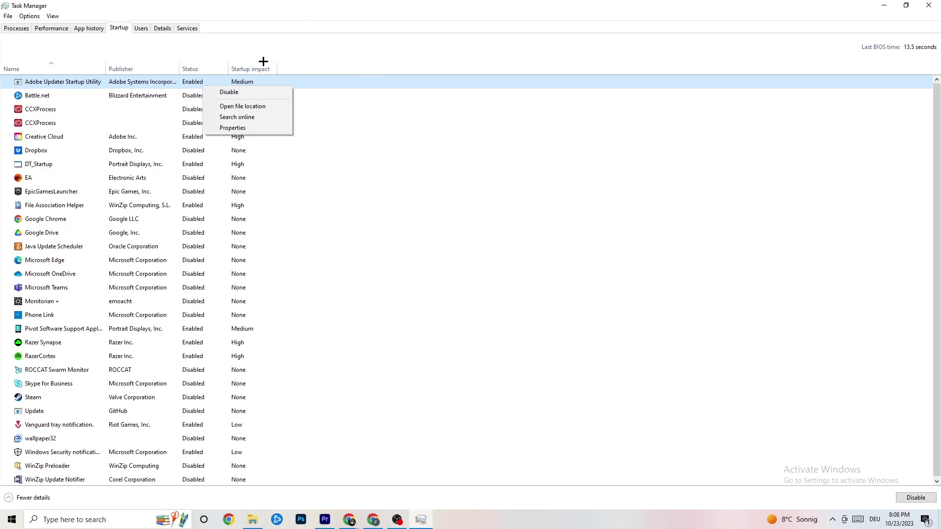
left_click(584, 27)
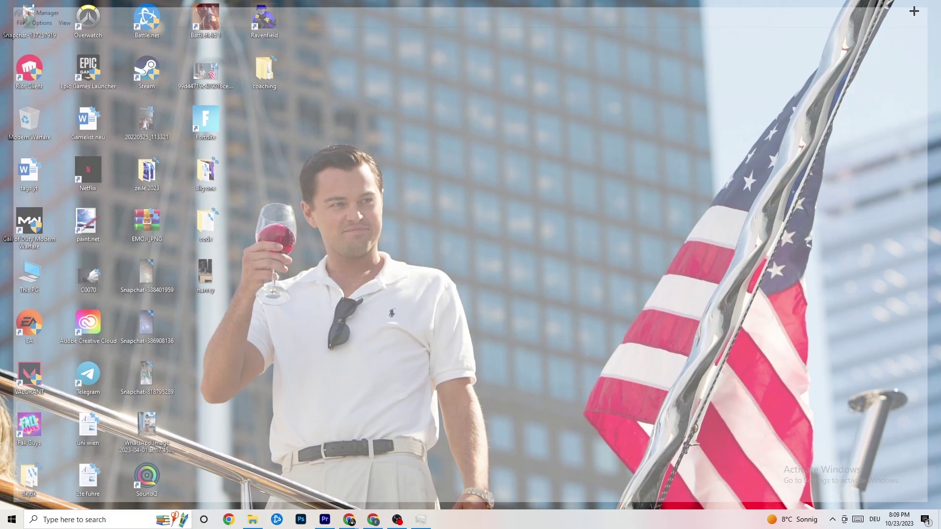
left_click(928, 5)
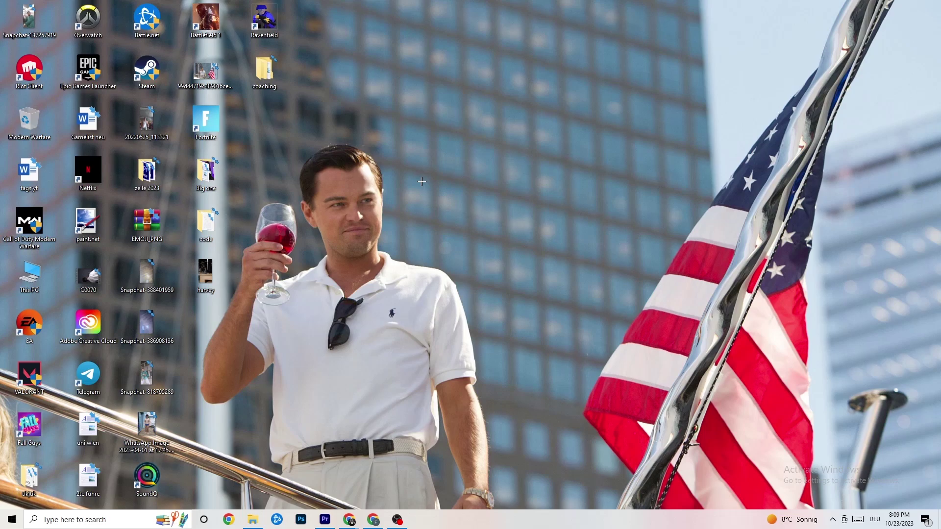
Open the system display settings in Windows Settings and check the scaling and display resolution options.
left_click(12, 520)
left_click(13, 474)
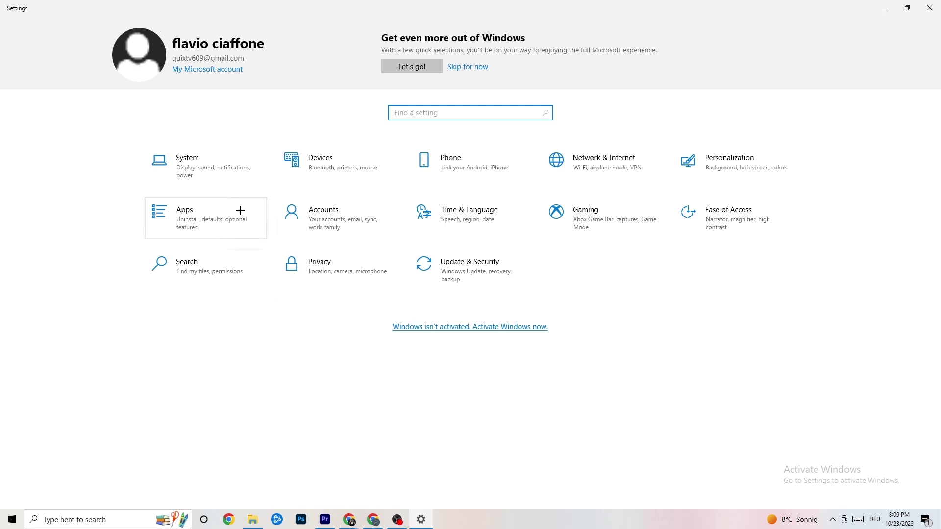
left_click(224, 175)
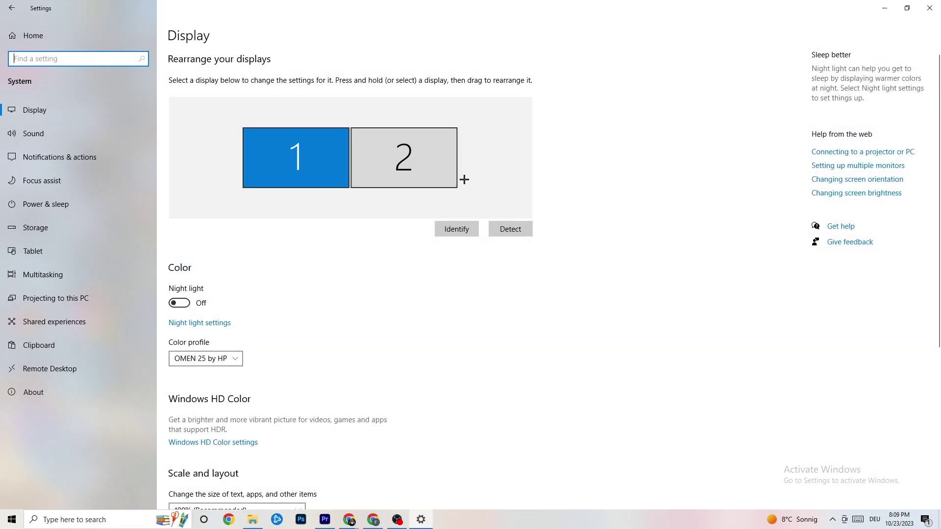
scroll(376, 213, "down", 5)
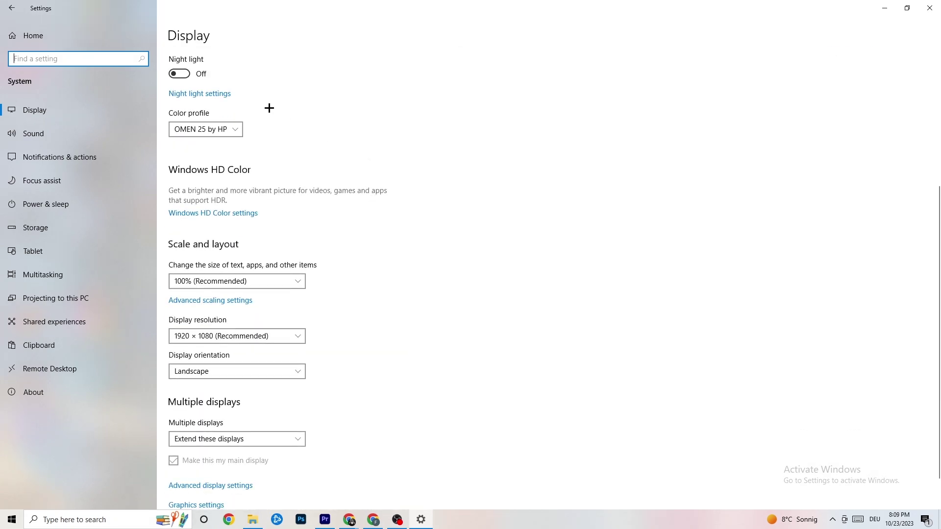
left_click(296, 285)
left_click(257, 283)
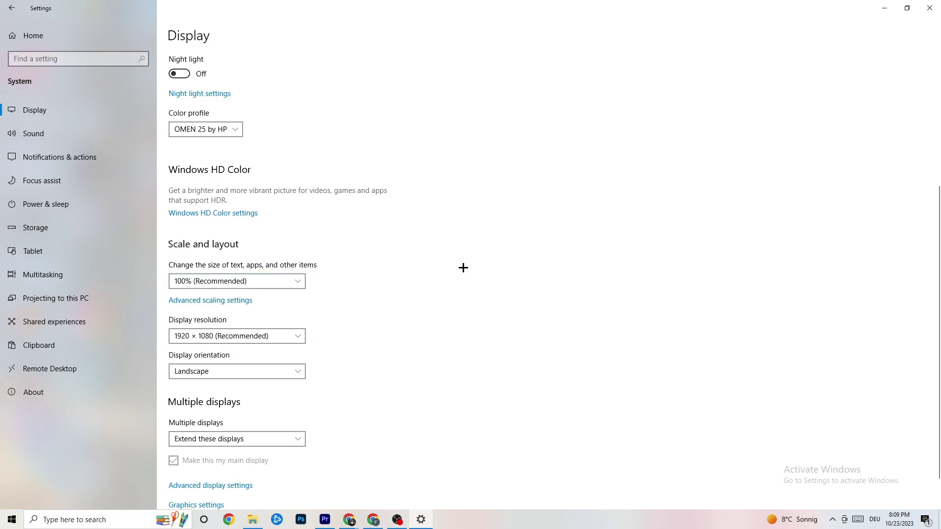
left_click(285, 337)
left_click(418, 295)
scroll(404, 267, "down", 2)
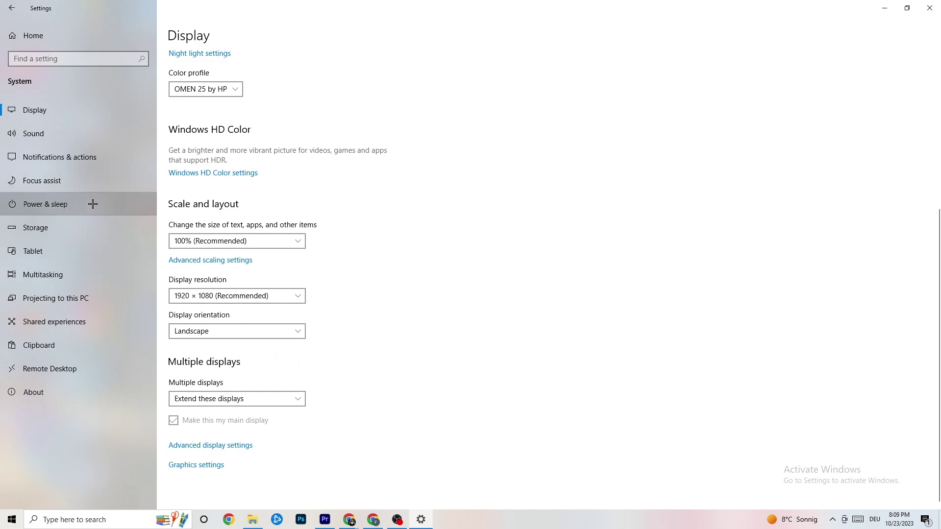
Check the available power plans through the additional power settings, and close Power Options.
left_click(110, 204)
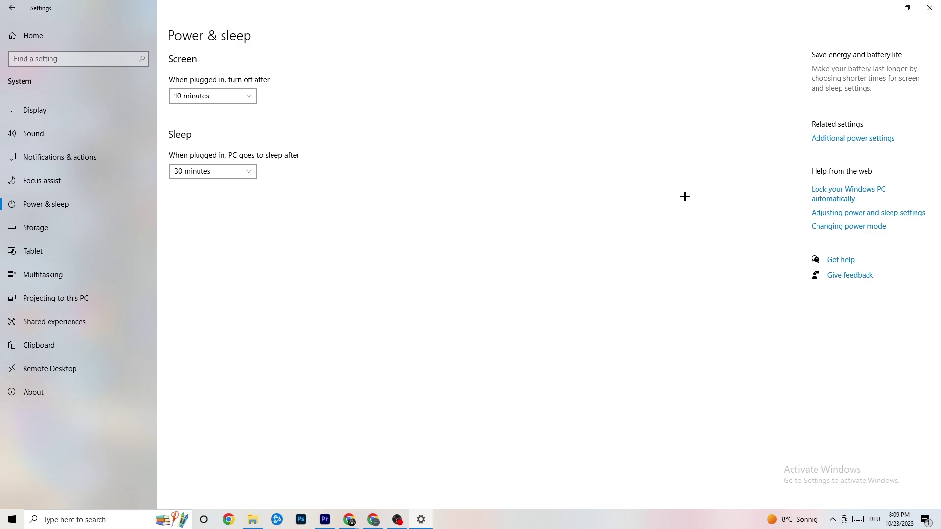
left_click(844, 140)
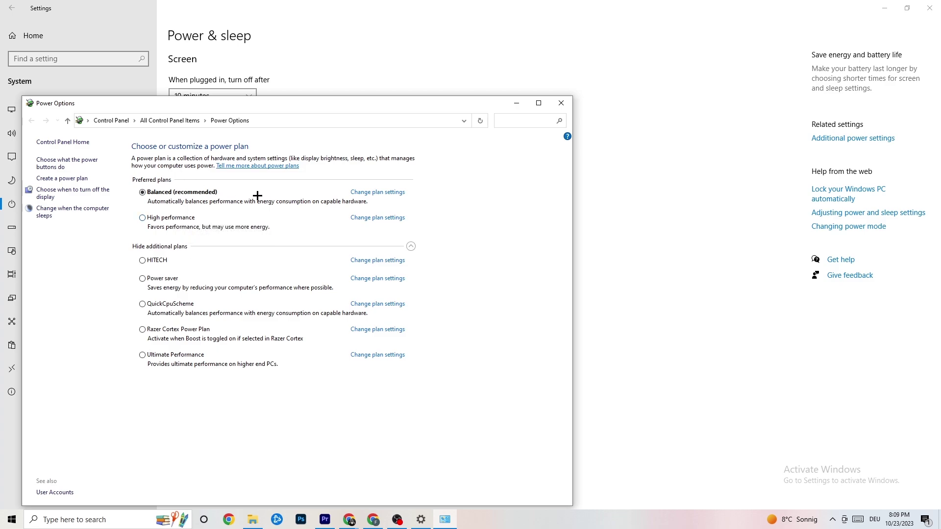
left_click(561, 104)
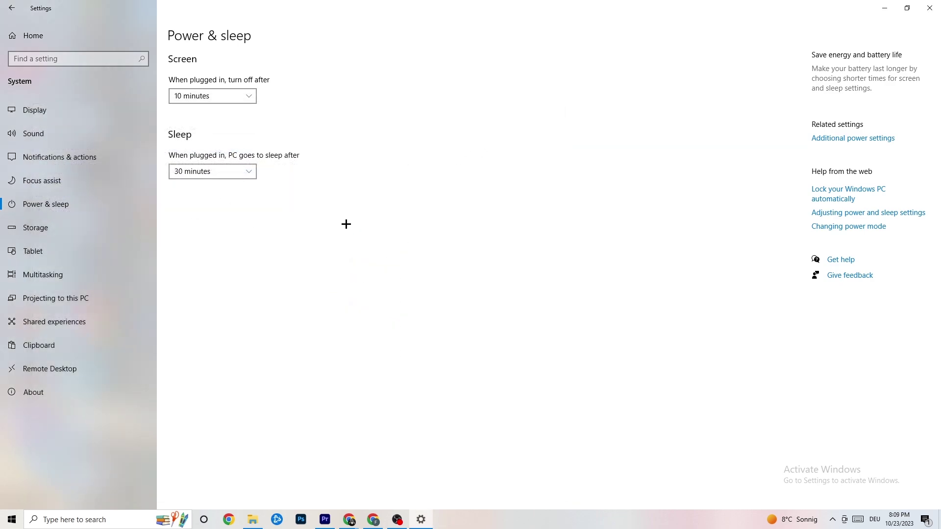
Check how often Storage Sense can run in its configuration page, and return to the storage overview.
left_click(61, 235)
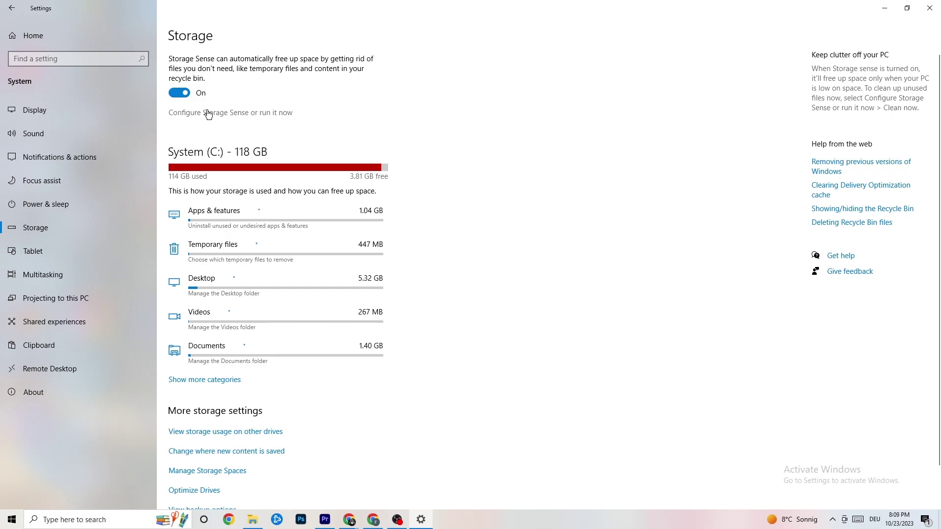
left_click(265, 115)
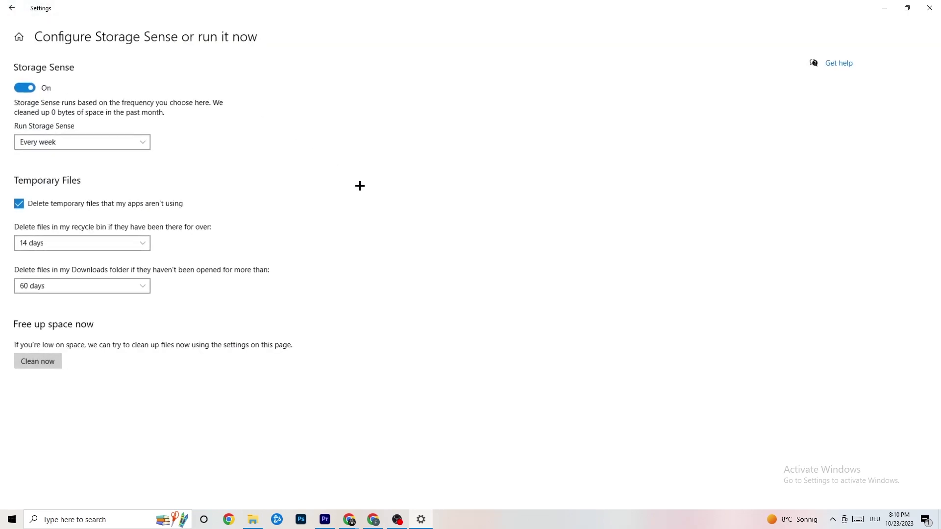
left_click(127, 143)
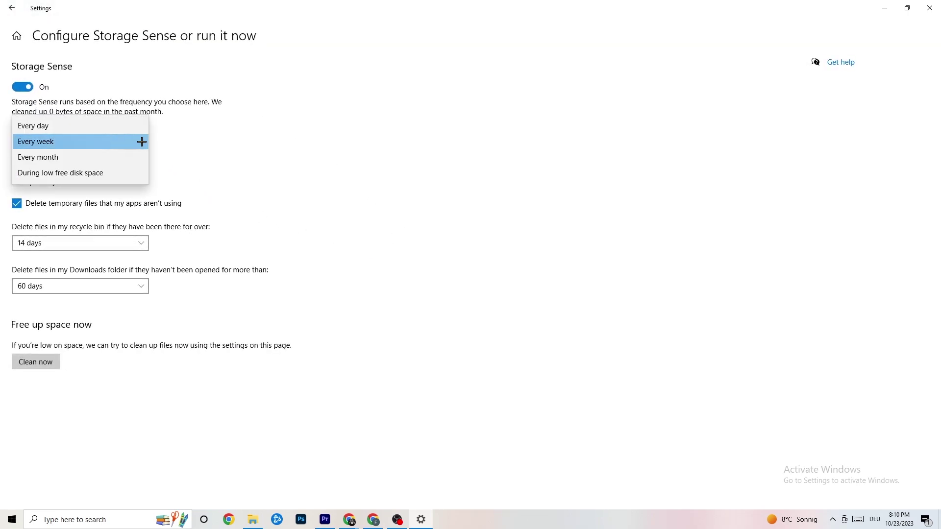
left_click(292, 140)
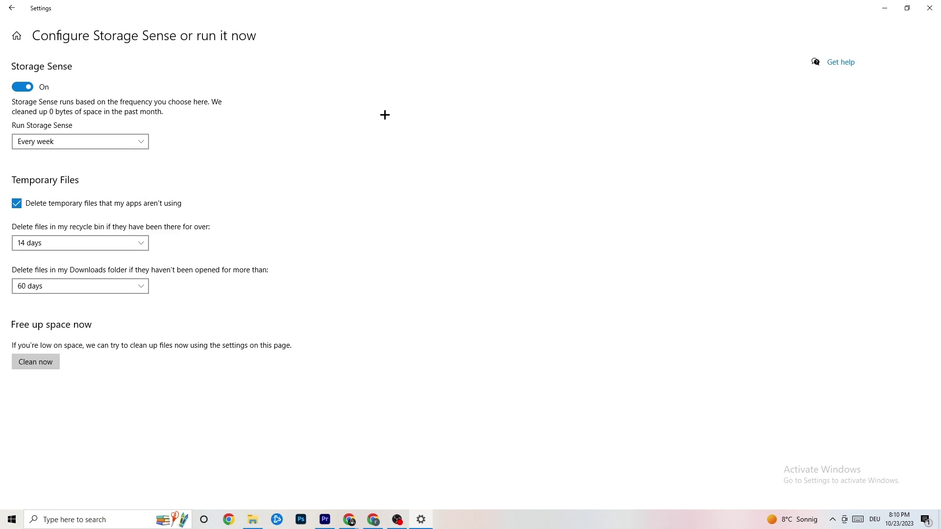
left_click(14, 9)
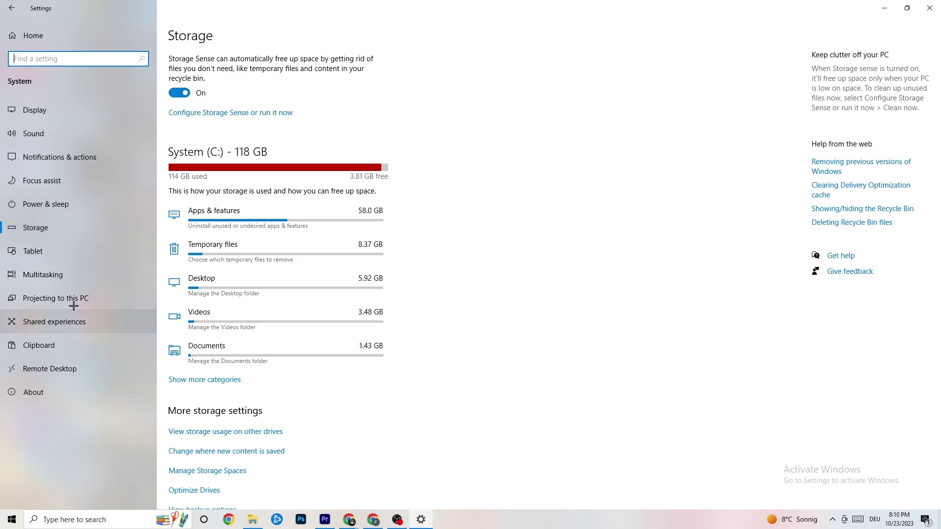
Look through the installed apps list and the default apps in the Apps settings.
left_click(3, 5)
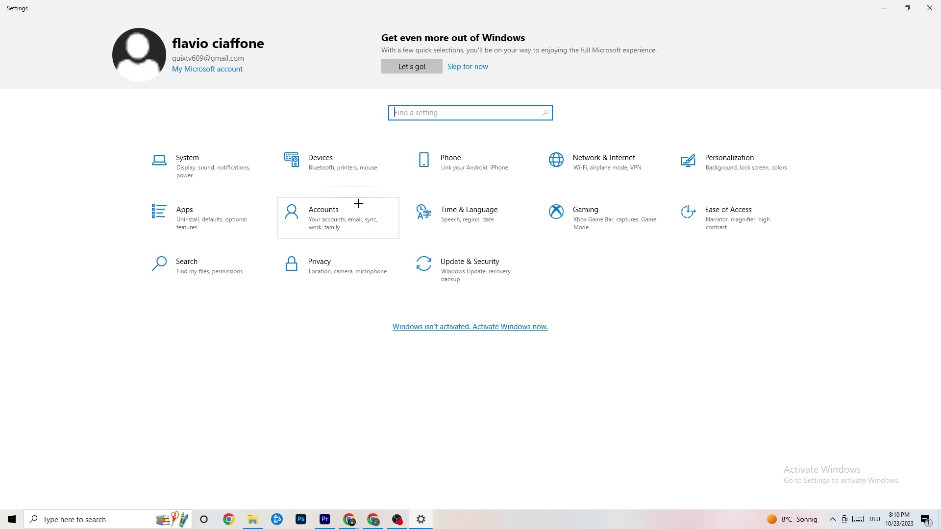
left_click(209, 215)
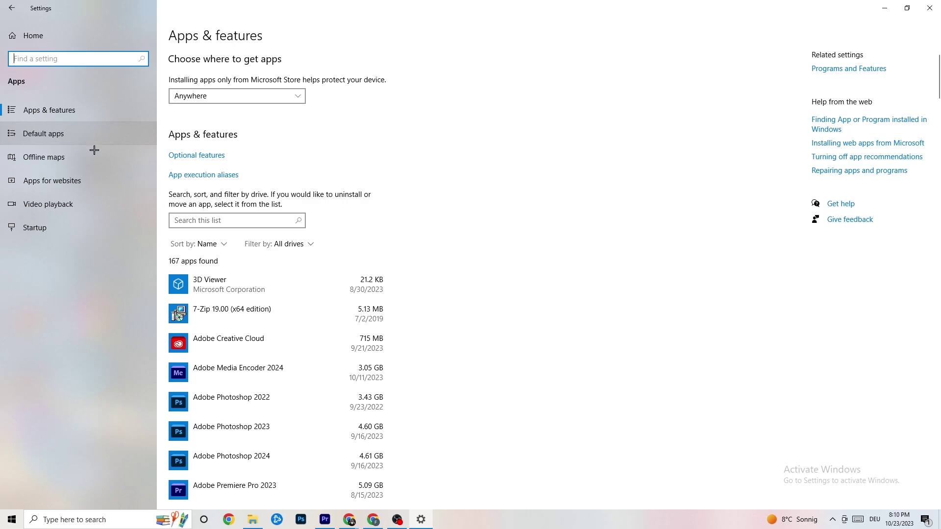
left_click(73, 134)
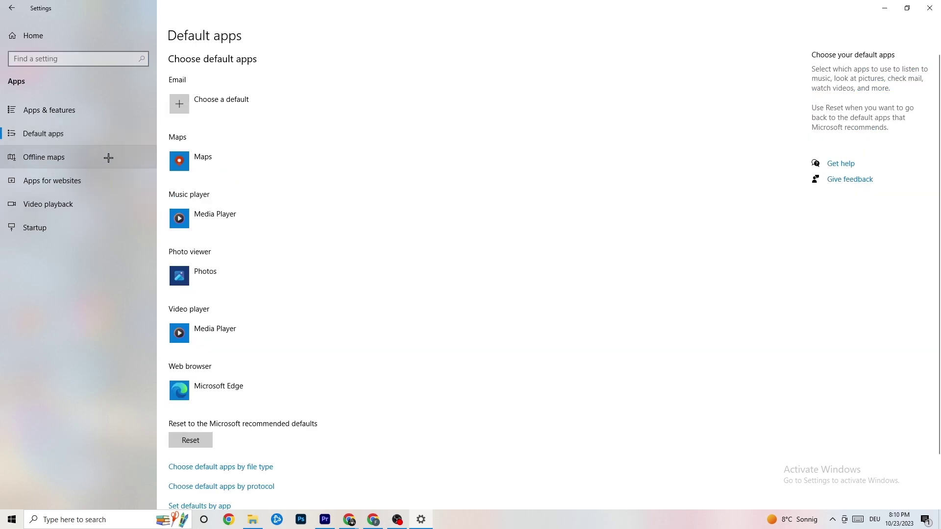
left_click(83, 112)
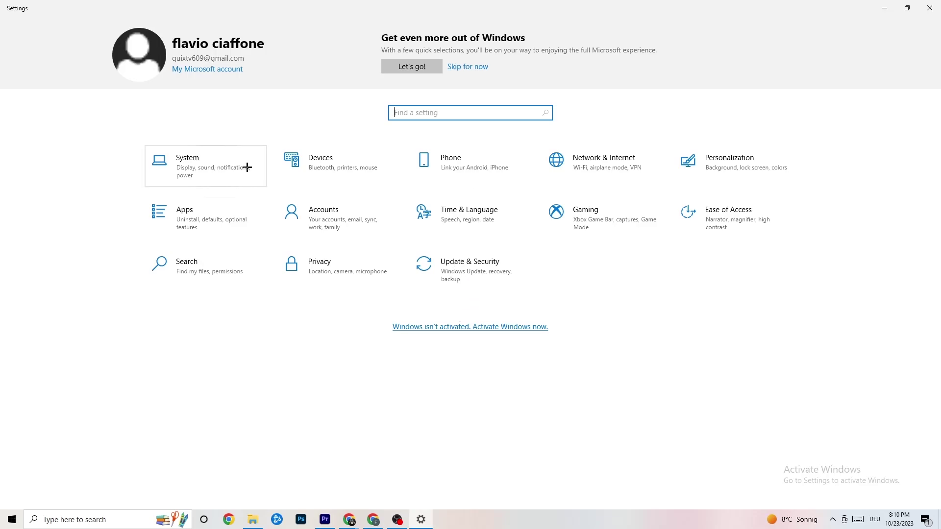
Review the Xbox Game Bar, Captures and Game Mode pages in the Gaming settings.
left_click(604, 233)
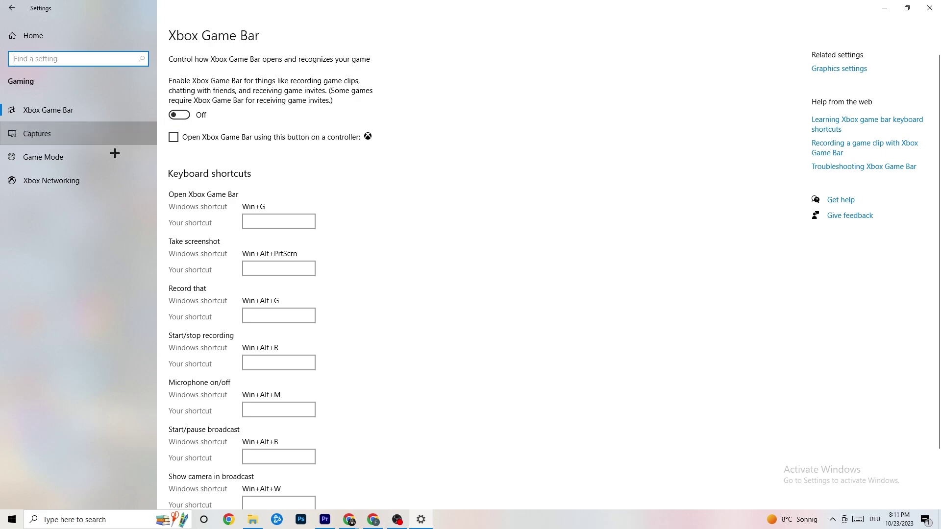
left_click(114, 135)
scroll(330, 210, "down", 3)
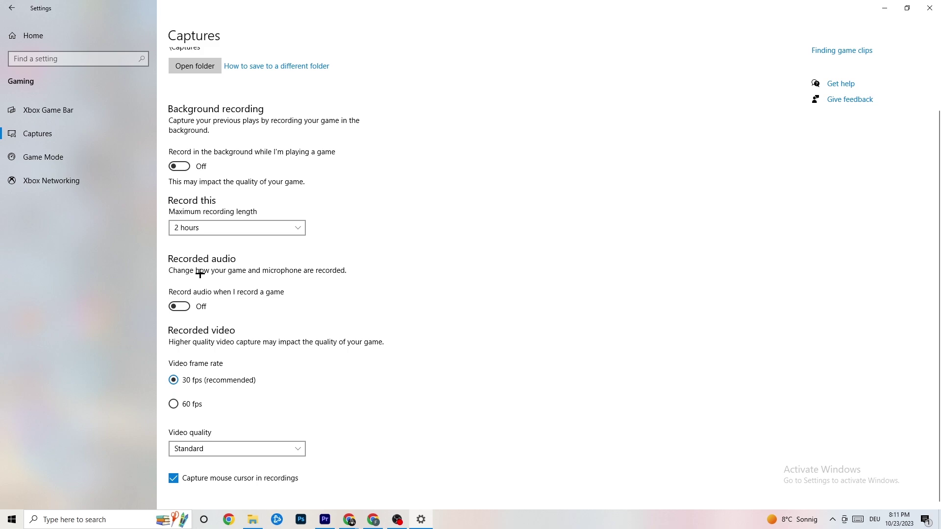
left_click(62, 155)
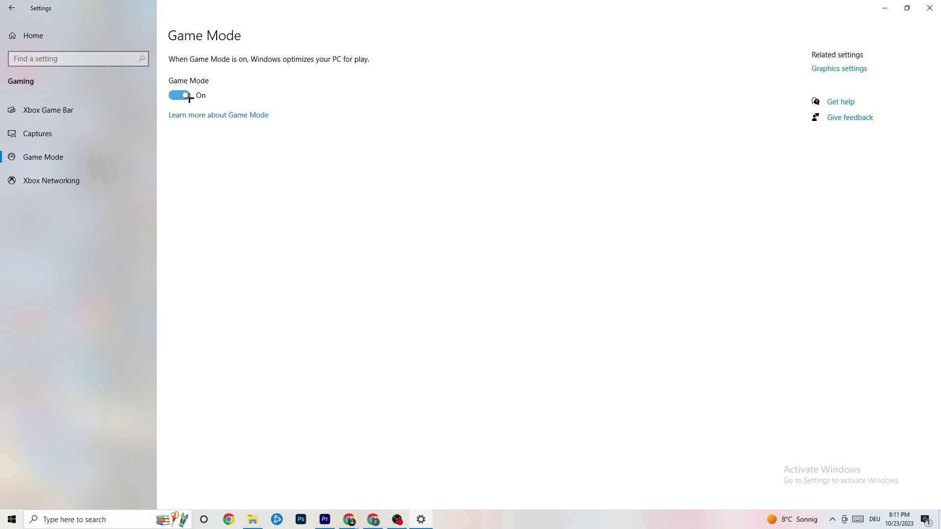
Leave the Gaming settings and open Update & Security.
left_click(12, 8)
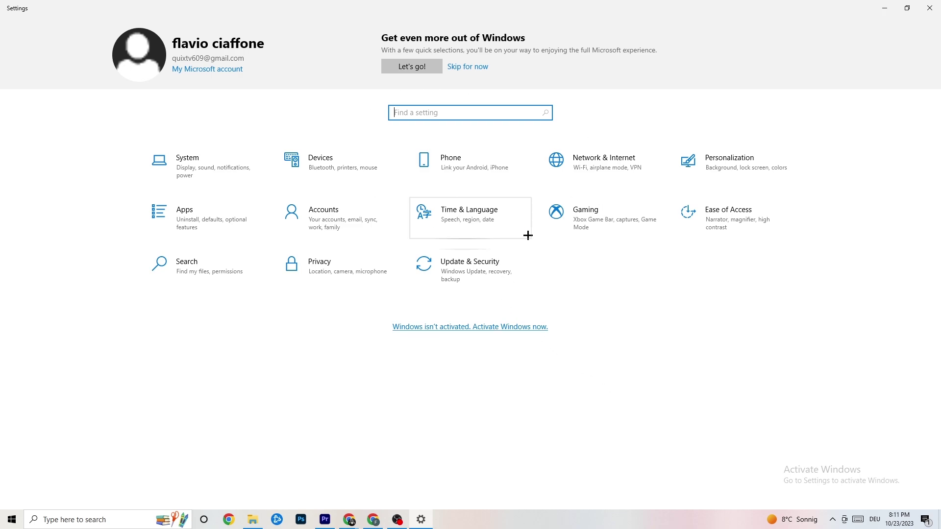
left_click(478, 266)
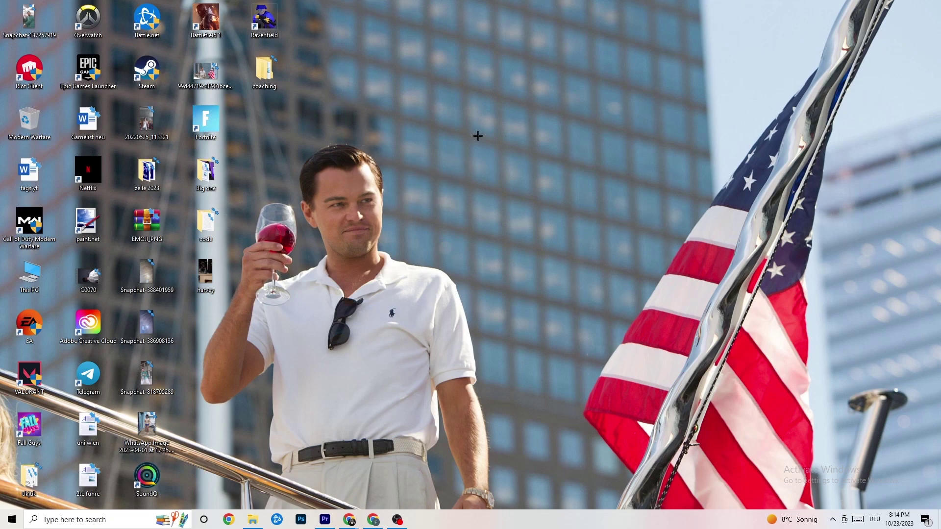
Open NVIDIA Control Panel from the desktop and examine the preview page's options for 3D image settings.
right_click(422, 128)
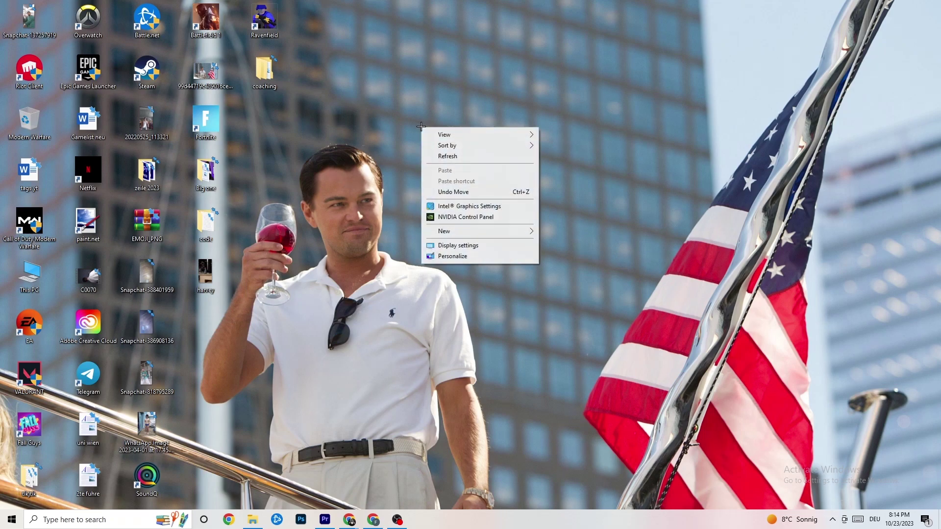
left_click(455, 219)
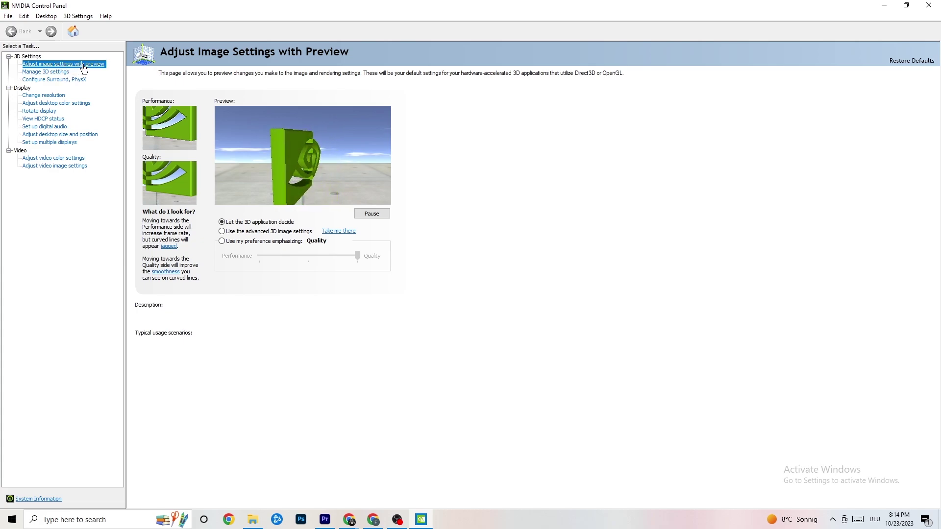
mouse_move(248, 225)
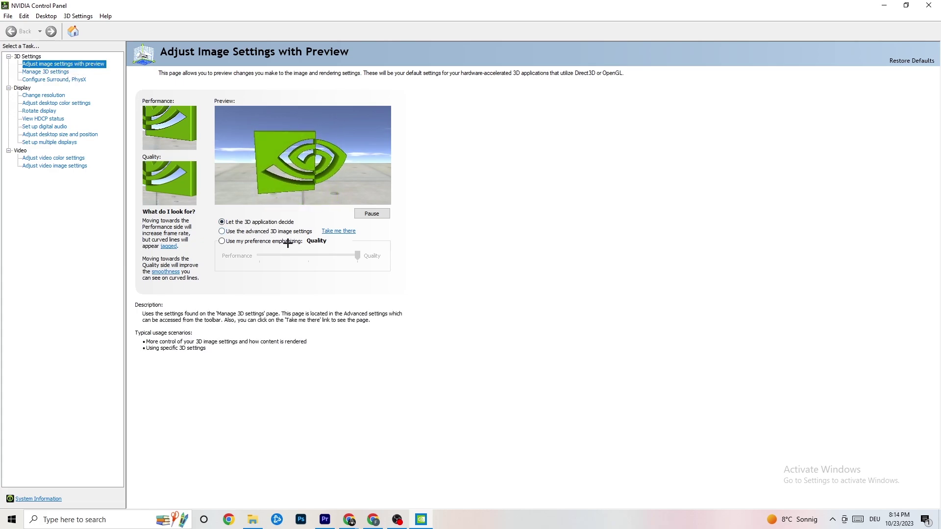
mouse_move(255, 259)
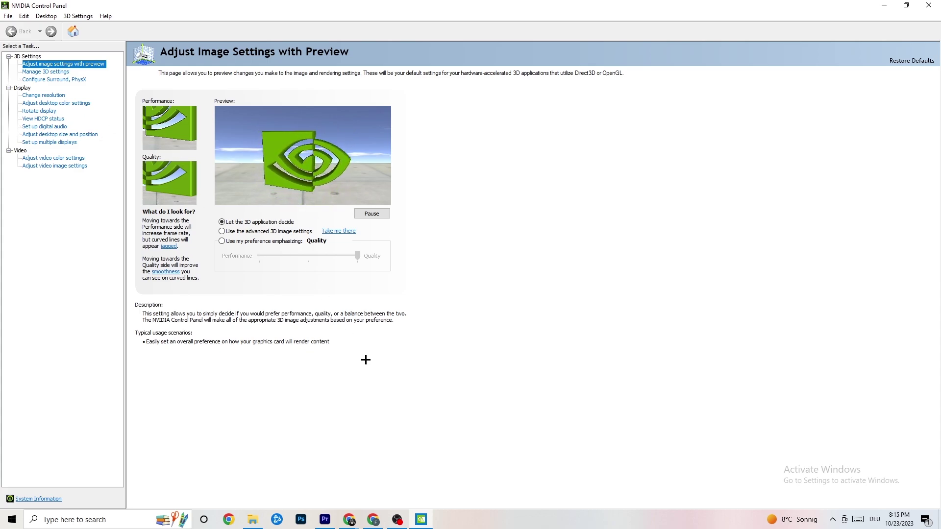
Check the display resolution and refresh rate settings in NVIDIA Control Panel, and close it.
left_click(39, 96)
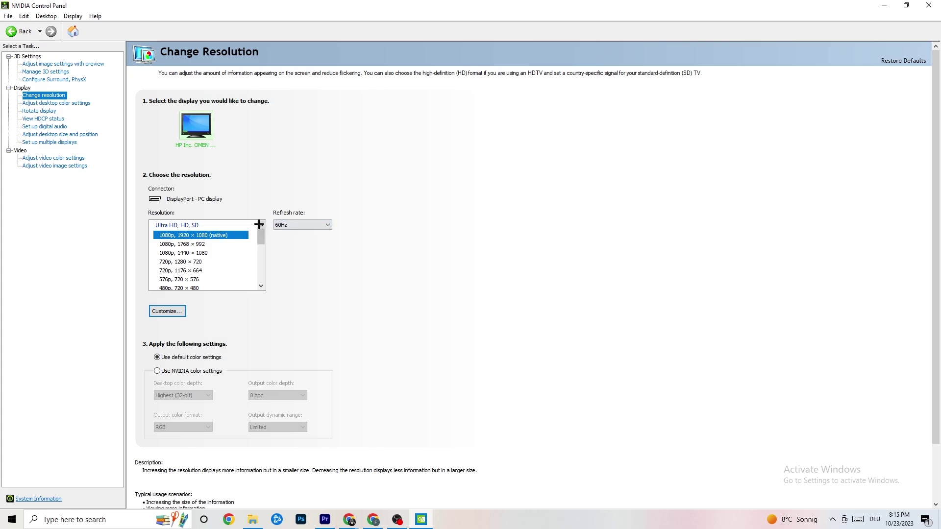
scroll(260, 237, "down", 1)
scroll(260, 229, "up", 1)
key("alt+F4")
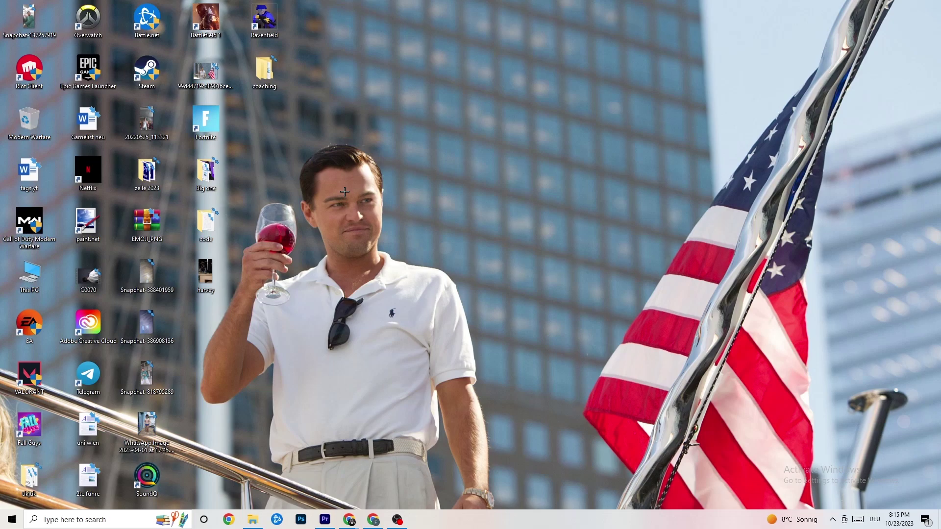
Display the Sleep, Shut down and Restart power options, and dismiss them without choosing one.
left_click(12, 520)
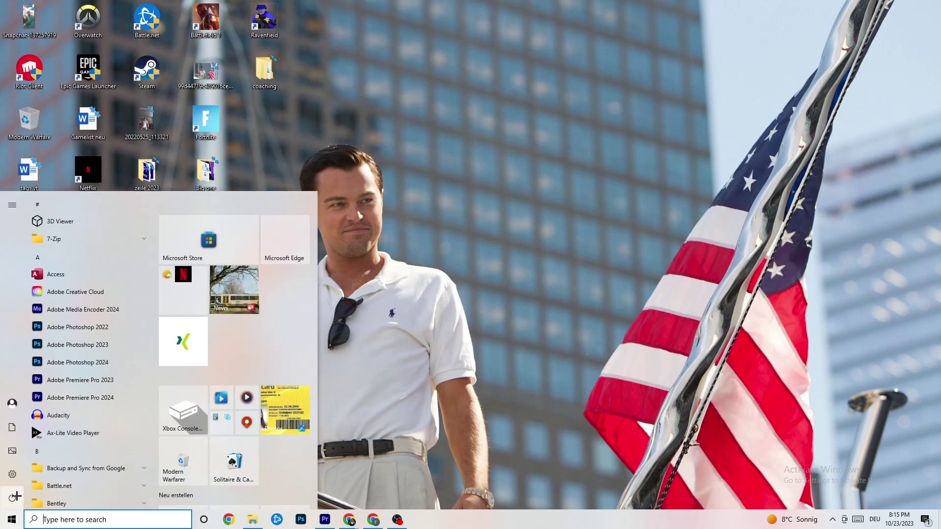
left_click(34, 498)
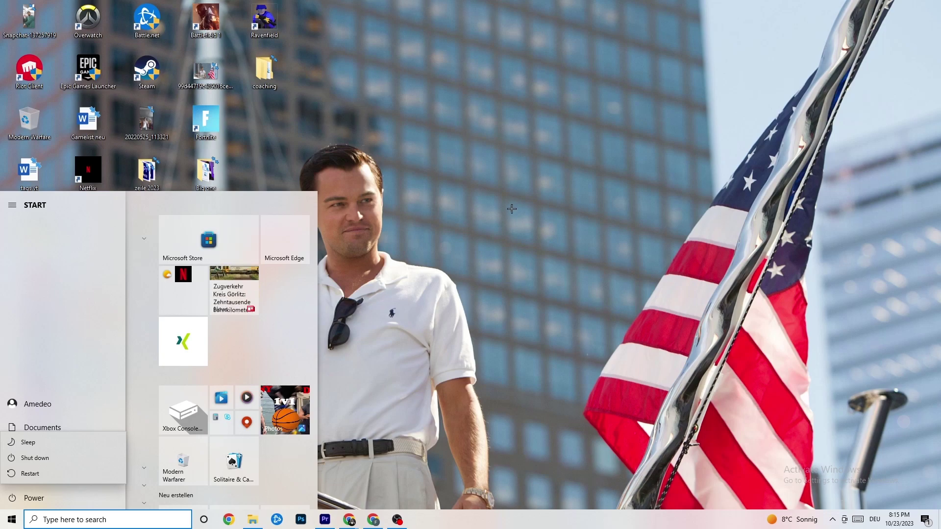
key("Escape")
key("Escape")
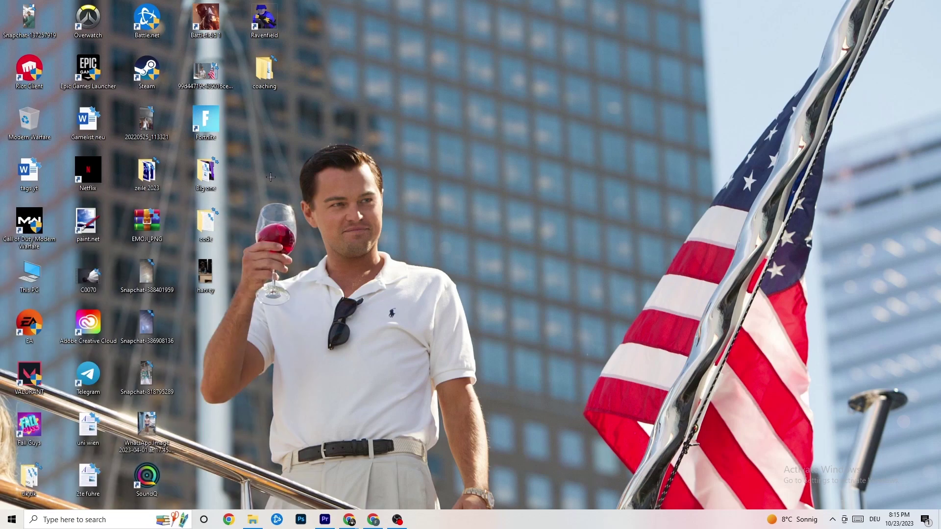